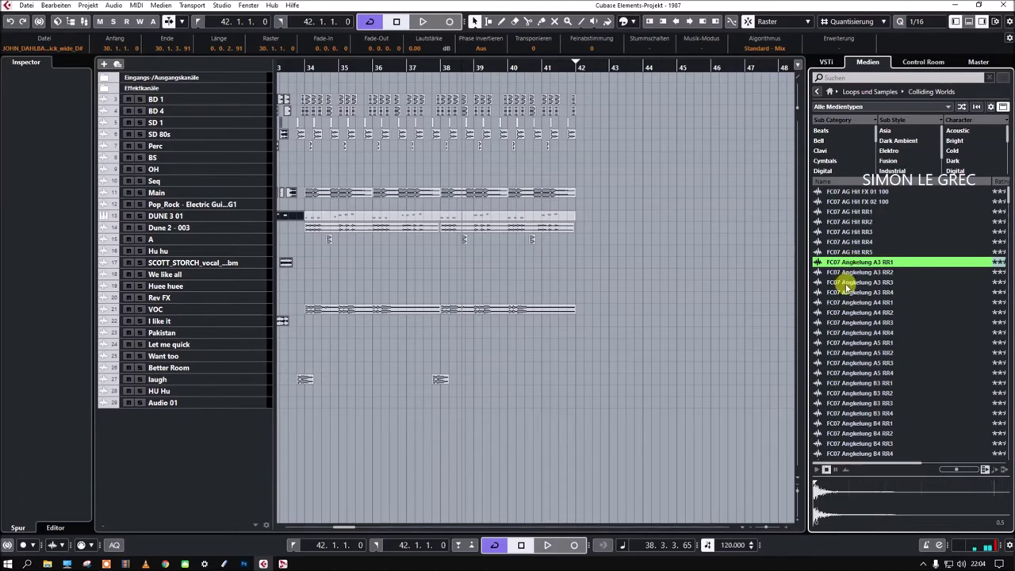
# Audition the FC07 Angkelung single-note samples A5 RR2, B3 RR3, B5 RR2 and C4 RR1 from Colliding Worlds
pyautogui.scroll(-4, 907, 309)
pyautogui.click(872, 252)
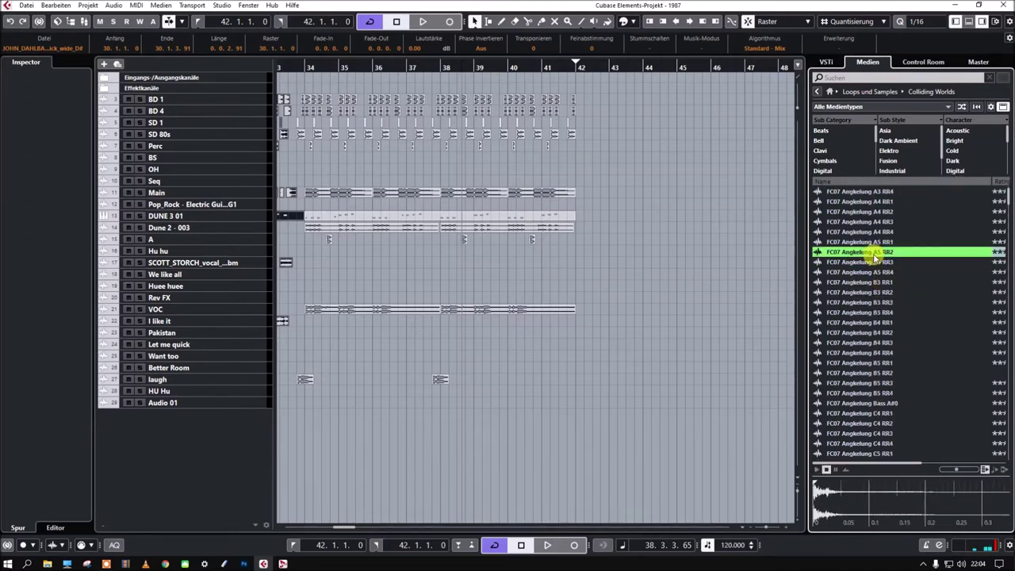
pyautogui.click(852, 302)
pyautogui.scroll(-4, 864, 309)
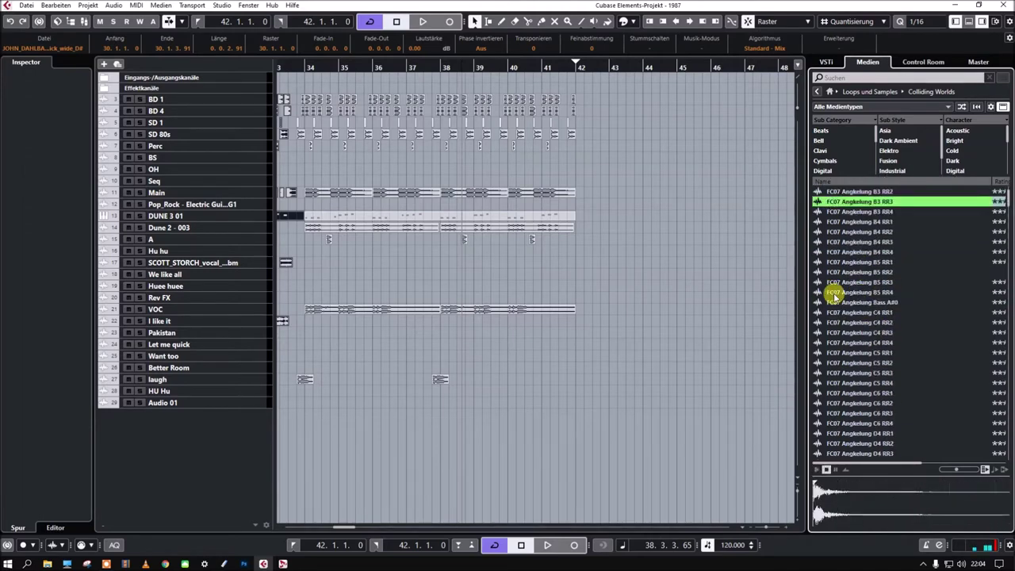
pyautogui.click(842, 272)
pyautogui.click(850, 314)
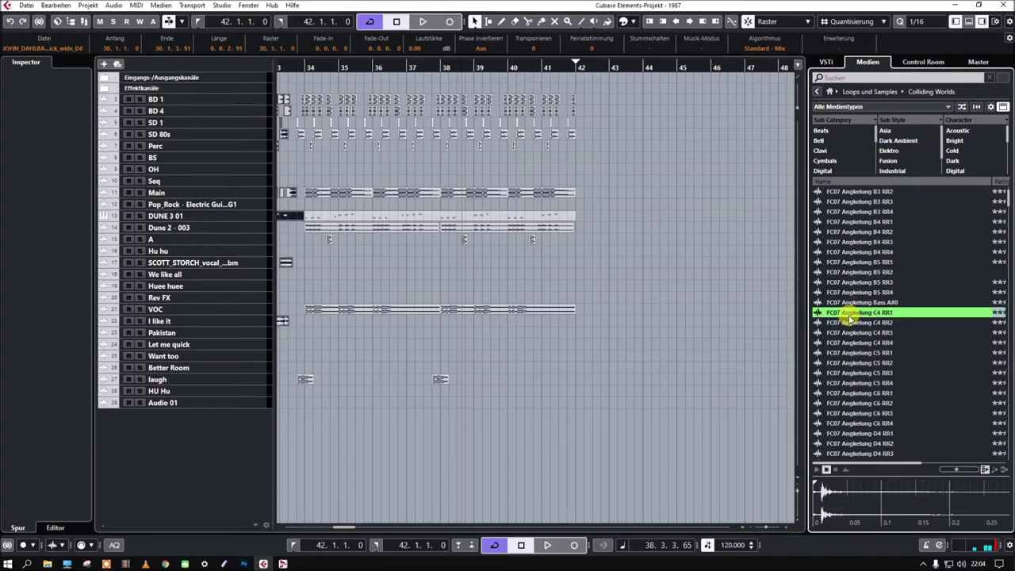
# Audition the higher Angkelung note samples, including D5 RR4, E4 RR4, E5 RR1 and E5 RR2
pyautogui.click(856, 371)
pyautogui.scroll(-8, 884, 341)
pyautogui.click(850, 252)
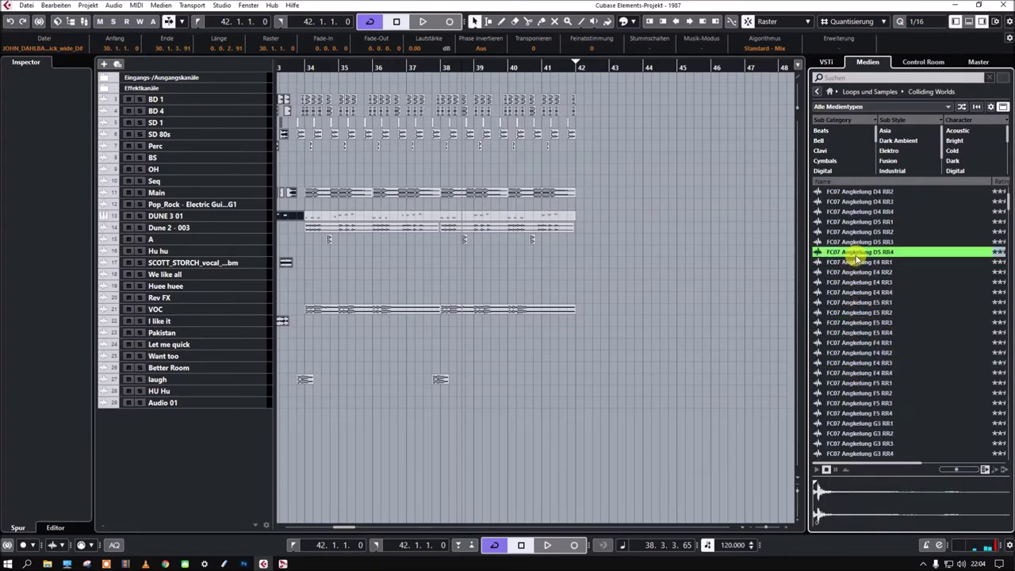
pyautogui.click(852, 292)
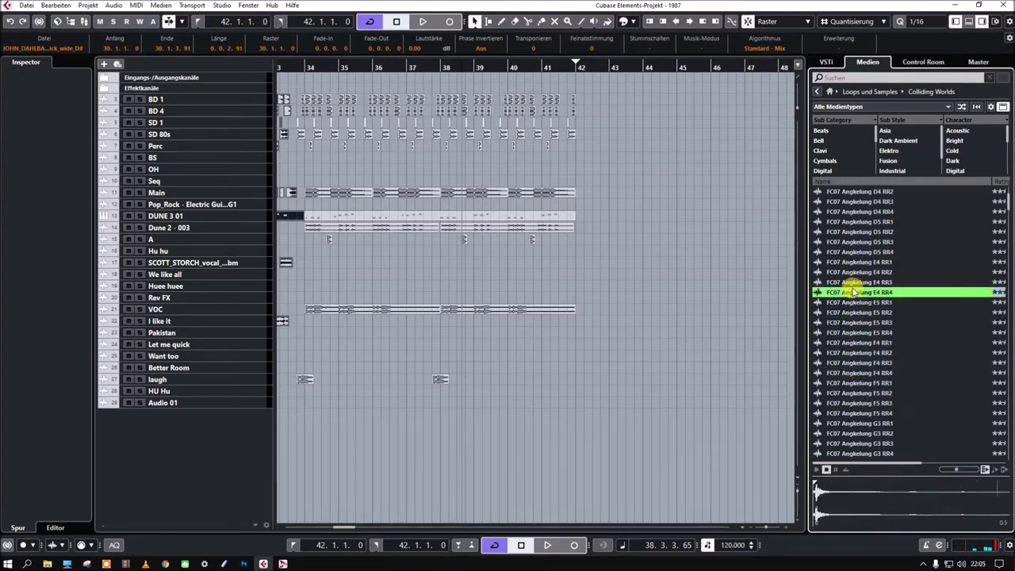
pyautogui.click(850, 302)
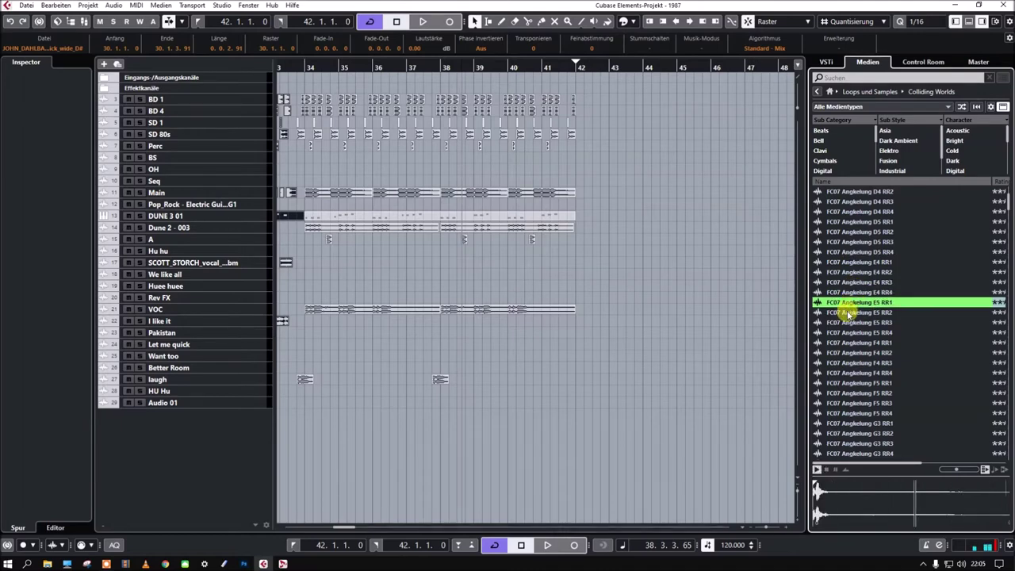
pyautogui.click(849, 312)
# Preview the Angkelung loops 01 105 G3, 03 105 A3 and 06 105 E4
pyautogui.scroll(-10, 867, 333)
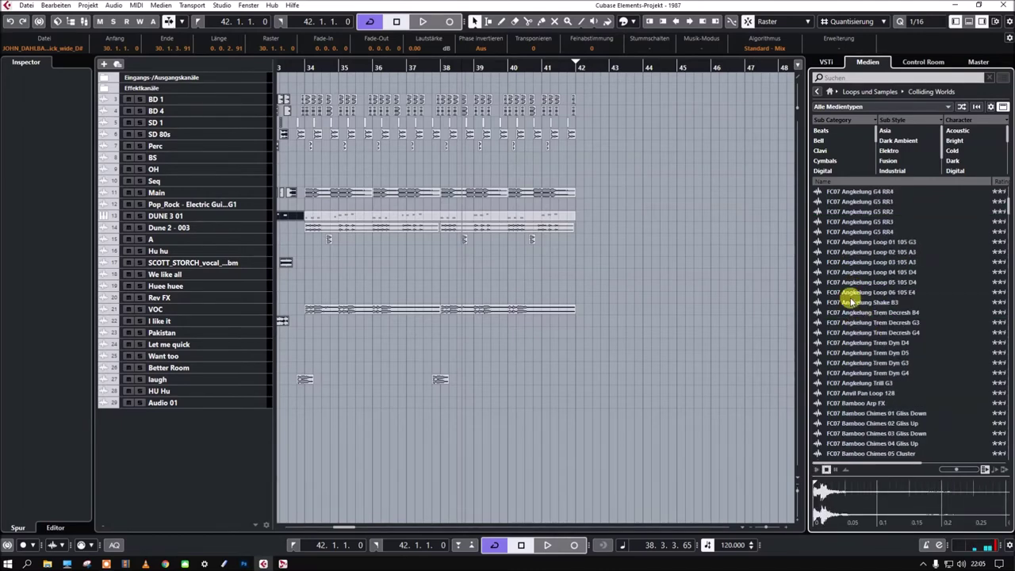
pyautogui.click(856, 242)
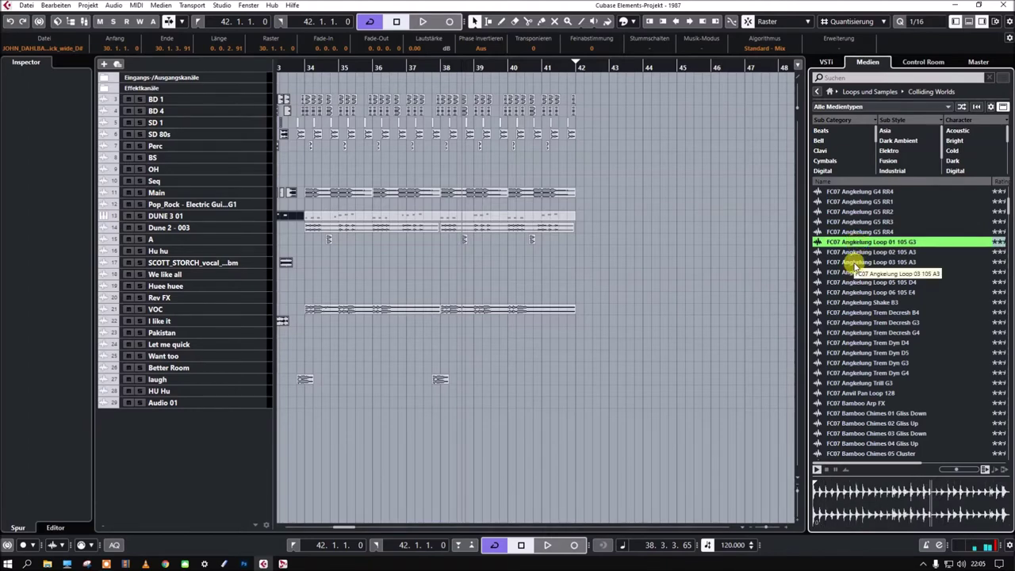
pyautogui.click(855, 263)
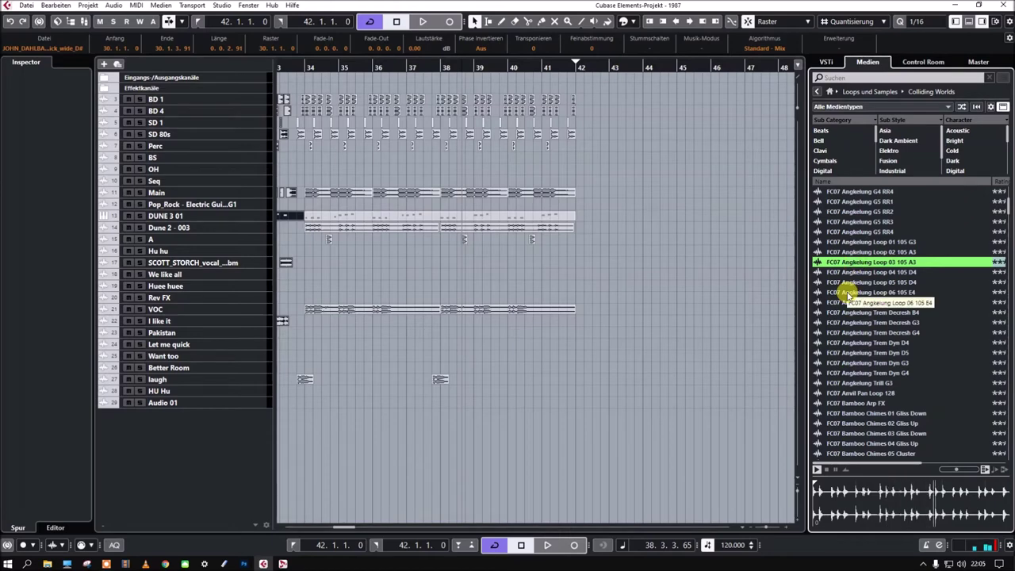
pyautogui.click(850, 292)
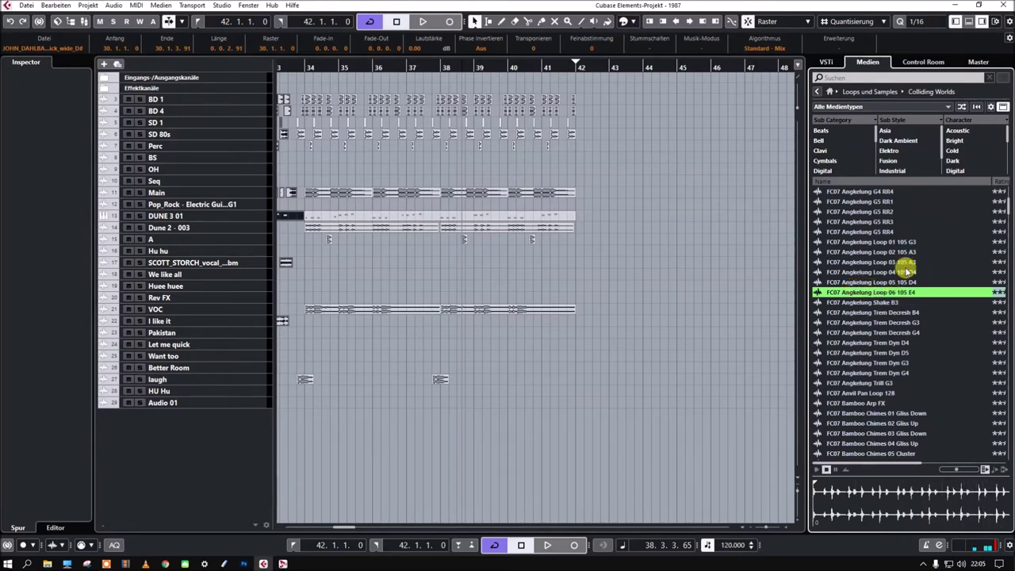
# Preview the Angkelung Trem Dyn D4 and Trem Dyn G4 samples
pyautogui.click(882, 344)
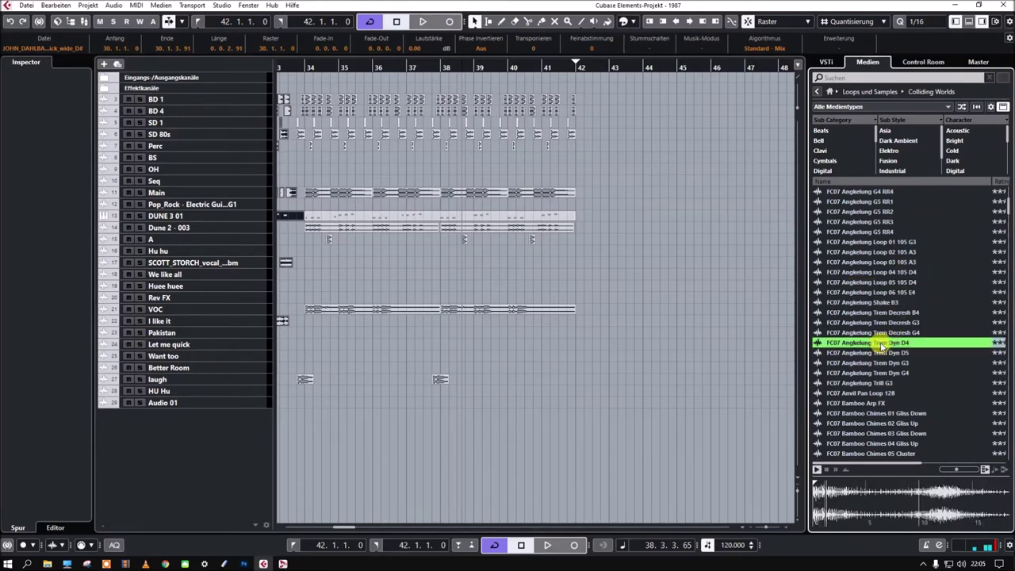
pyautogui.scroll(-3, 881, 344)
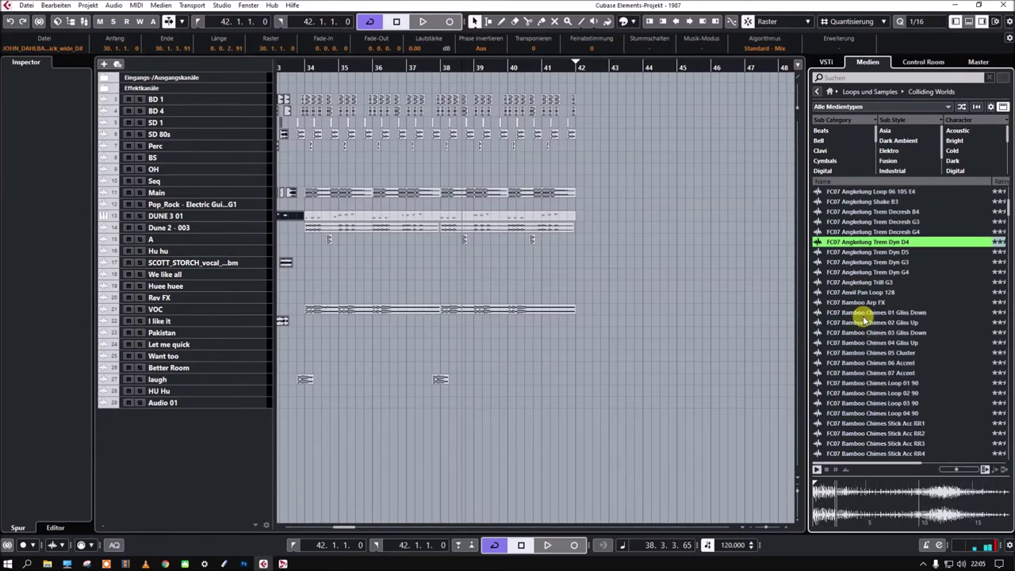
pyautogui.click(851, 274)
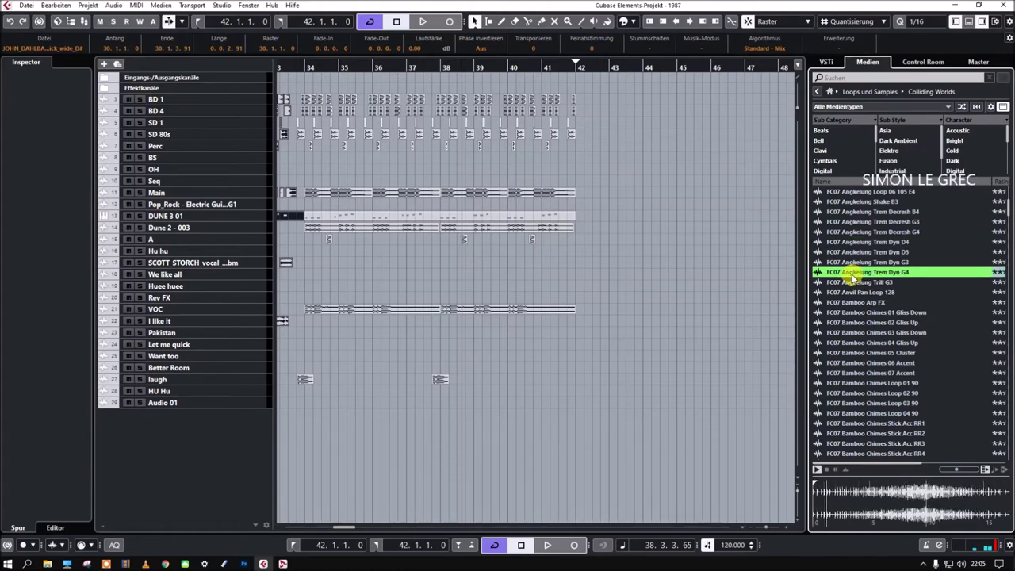
# Audition the Bamboo Chimes Stick Acc samples RR3 and RR6
pyautogui.scroll(-3, 872, 300)
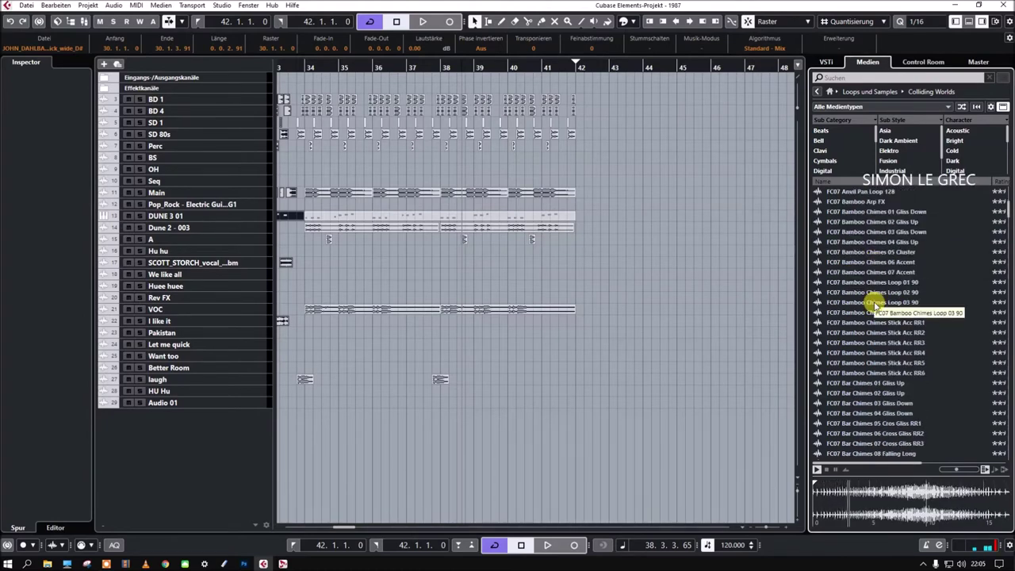
pyautogui.scroll(-2, 876, 306)
pyautogui.click(872, 293)
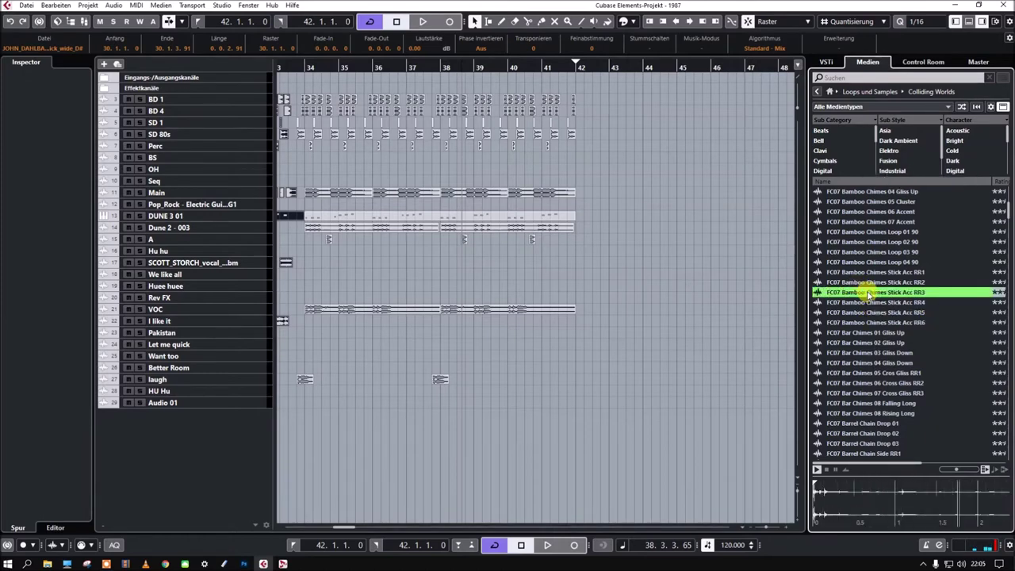
pyautogui.scroll(-2, 869, 284)
pyautogui.click(861, 272)
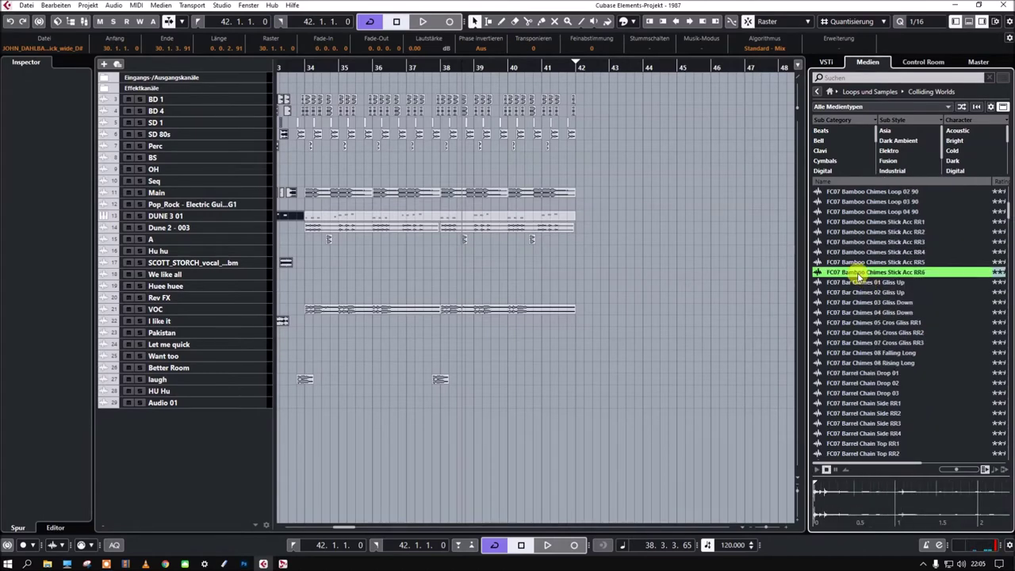
# Audition barrel percussion hits, including Barrel Chain Drop 02 and Barrel Hard V2
pyautogui.scroll(-6, 858, 276)
pyautogui.click(847, 232)
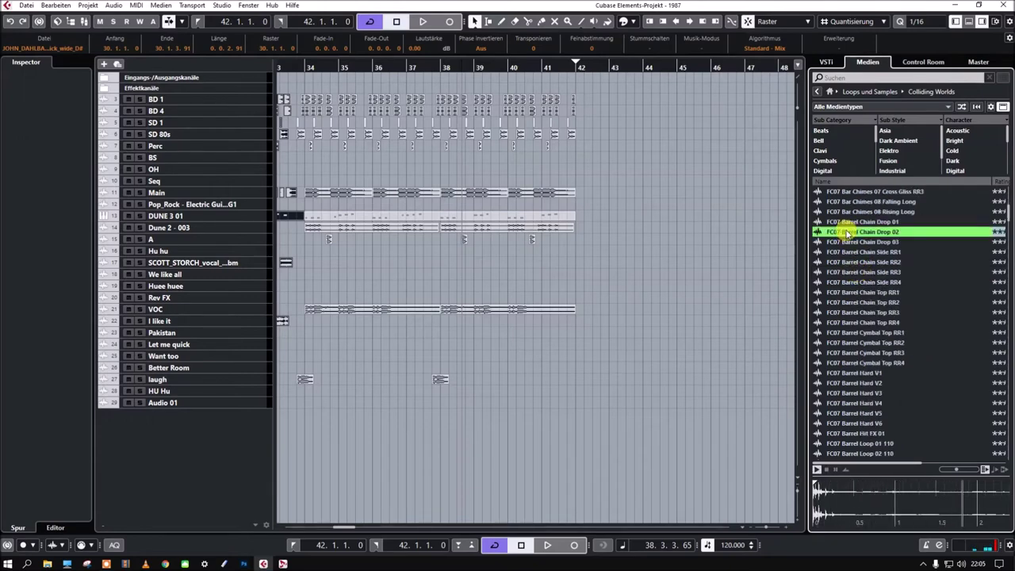
pyautogui.scroll(-4, 862, 234)
pyautogui.click(858, 232)
pyautogui.scroll(-2, 860, 234)
pyautogui.click(860, 234)
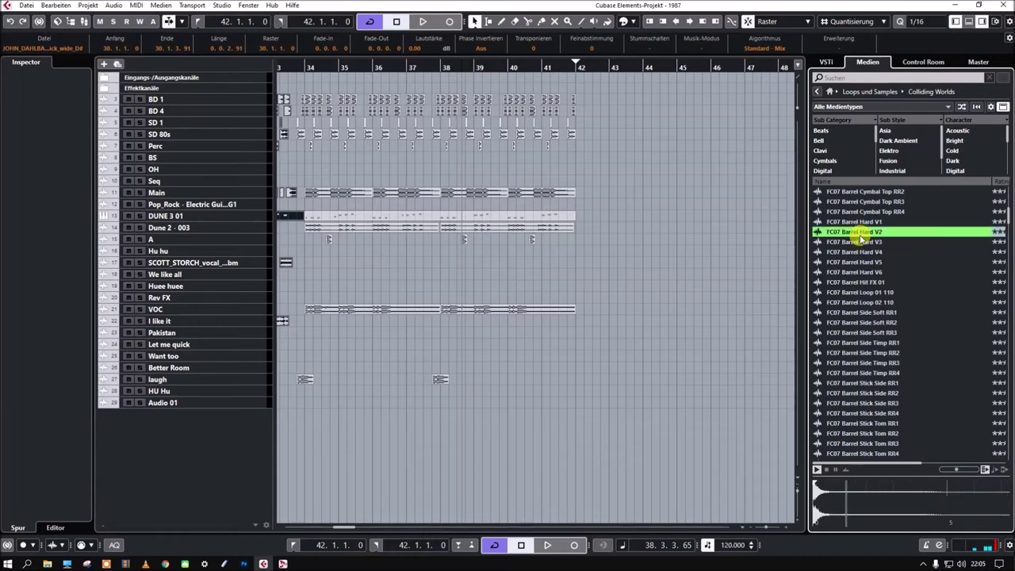
# Audition Barrel Side Timp RR3, Barrel Stick Side RR2, and Barrel Stick Tom RR1 and RR4
pyautogui.scroll(-6, 862, 236)
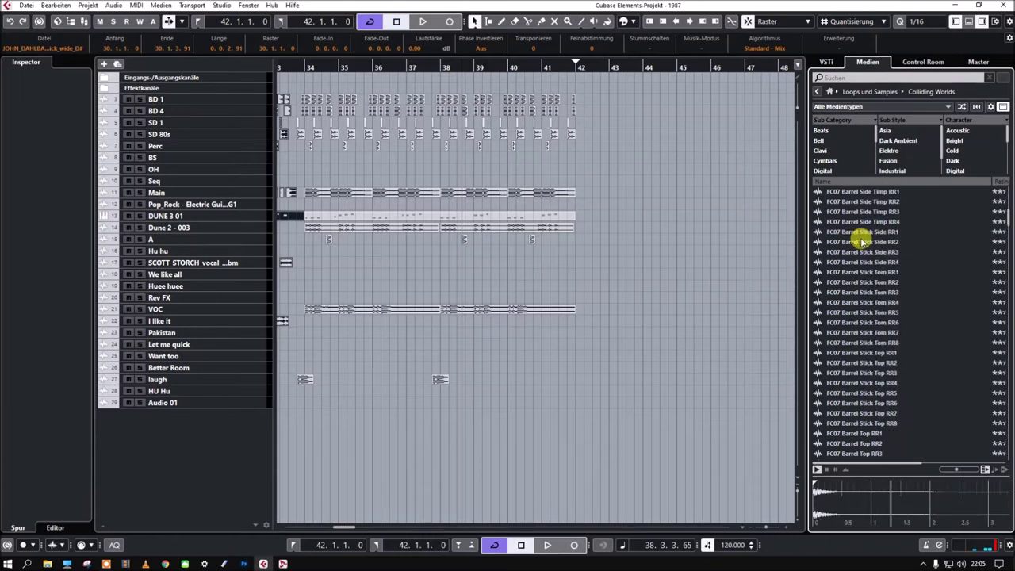
pyautogui.click(857, 213)
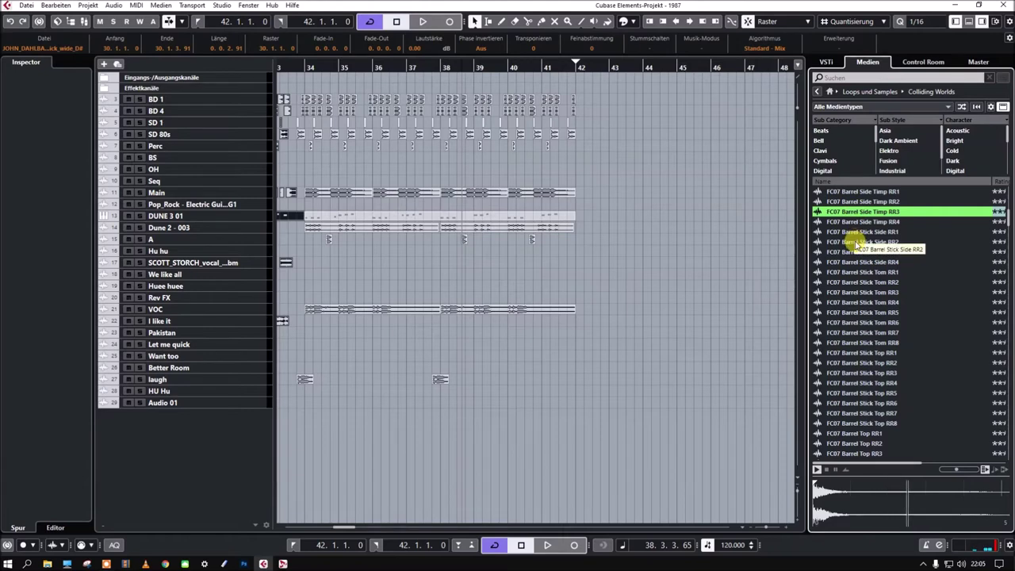
pyautogui.click(857, 243)
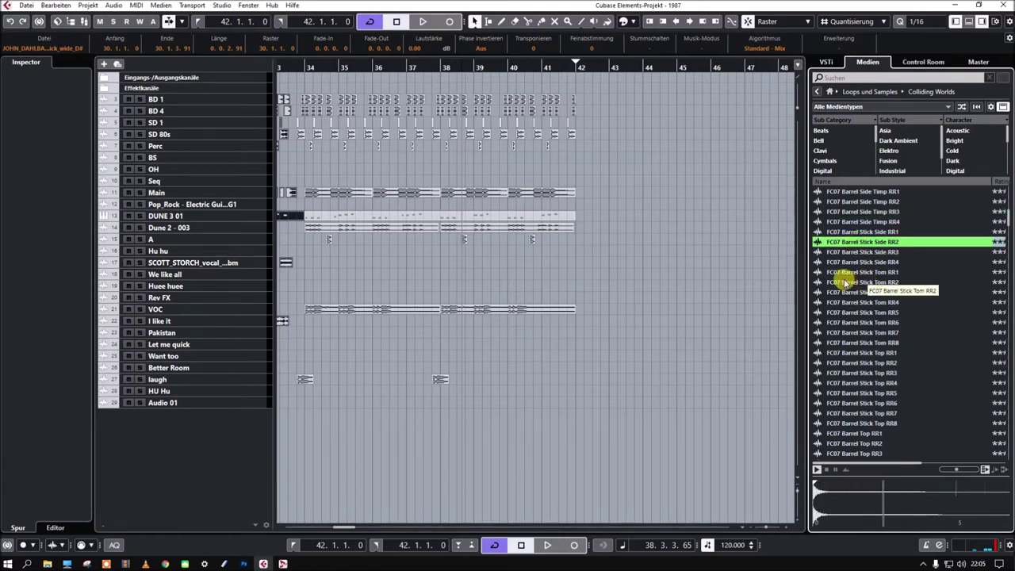
pyautogui.click(849, 272)
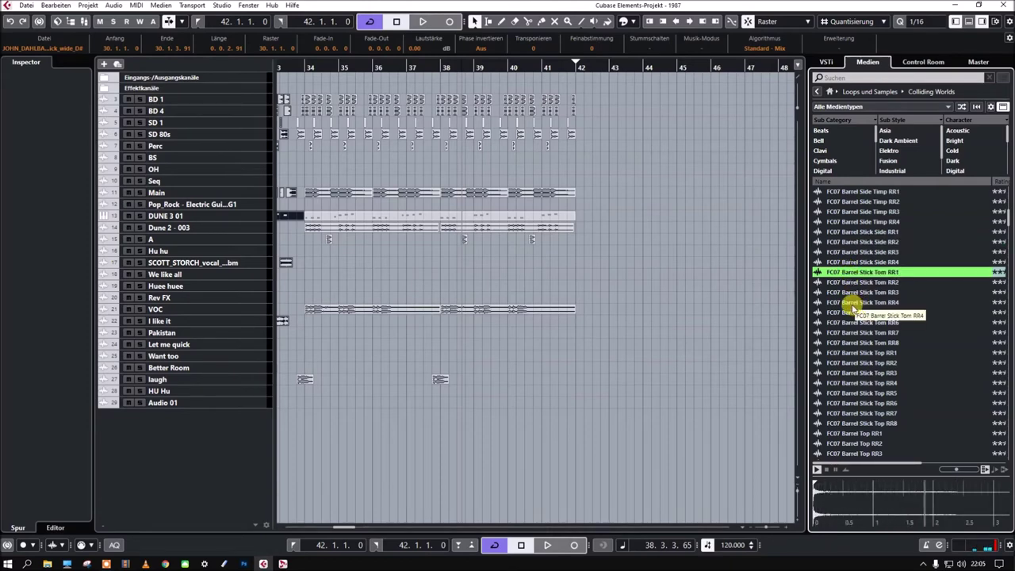
pyautogui.click(851, 304)
# Audition the Barrel Top RR1, Barrel Top RR4 and Barrel Top Tom V2 samples
pyautogui.scroll(-5, 850, 305)
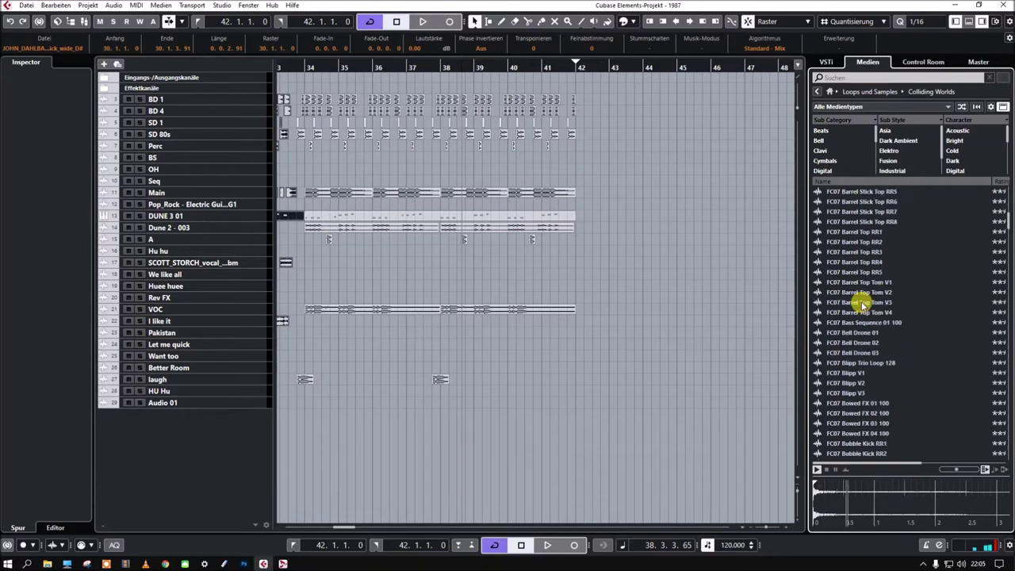
pyautogui.click(850, 232)
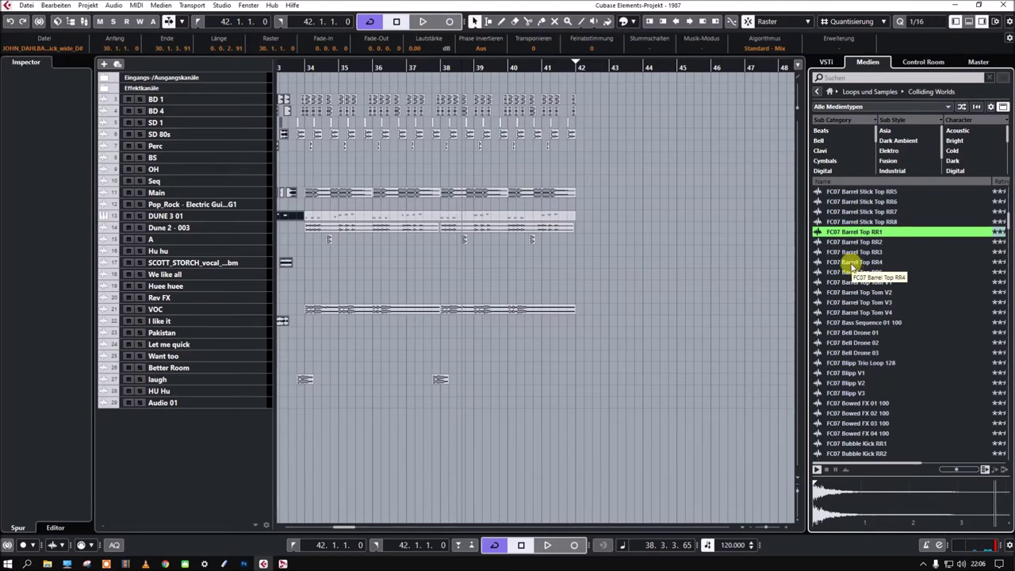
pyautogui.click(851, 264)
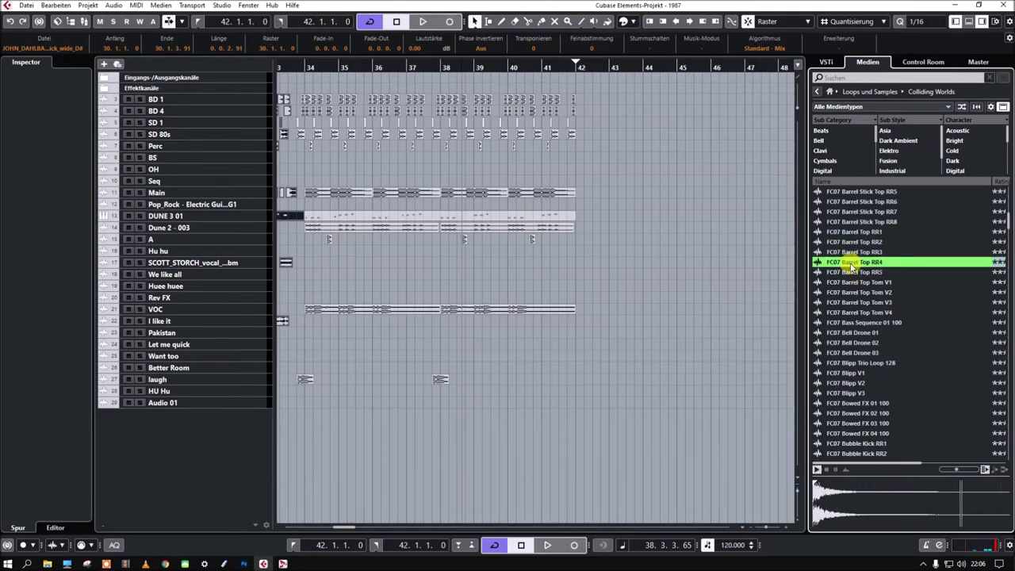
pyautogui.click(856, 292)
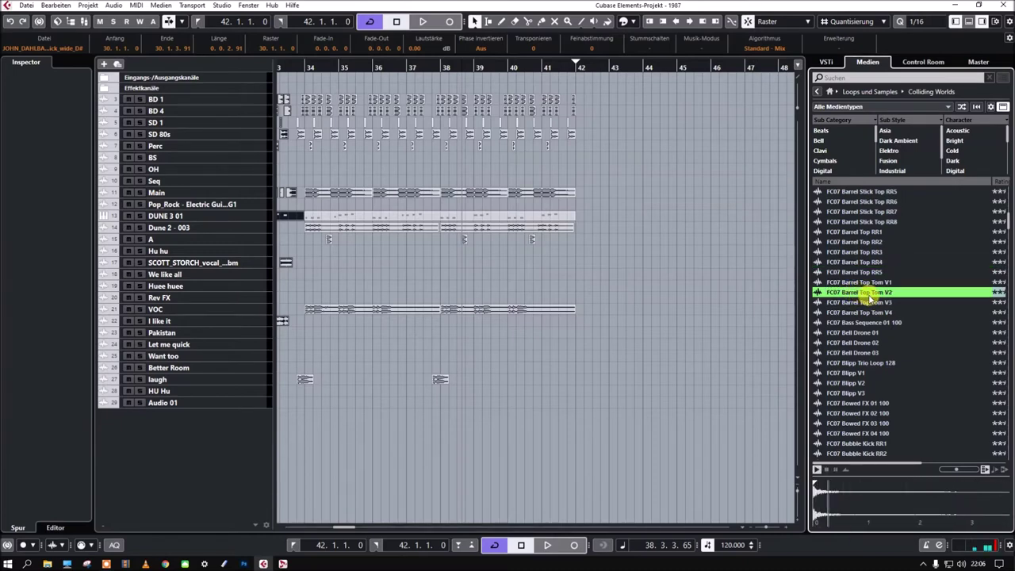
# Preview Blipp V2 and the Bowed FX 01 100 and Bowed FX 04 100 samples
pyautogui.scroll(-5, 871, 297)
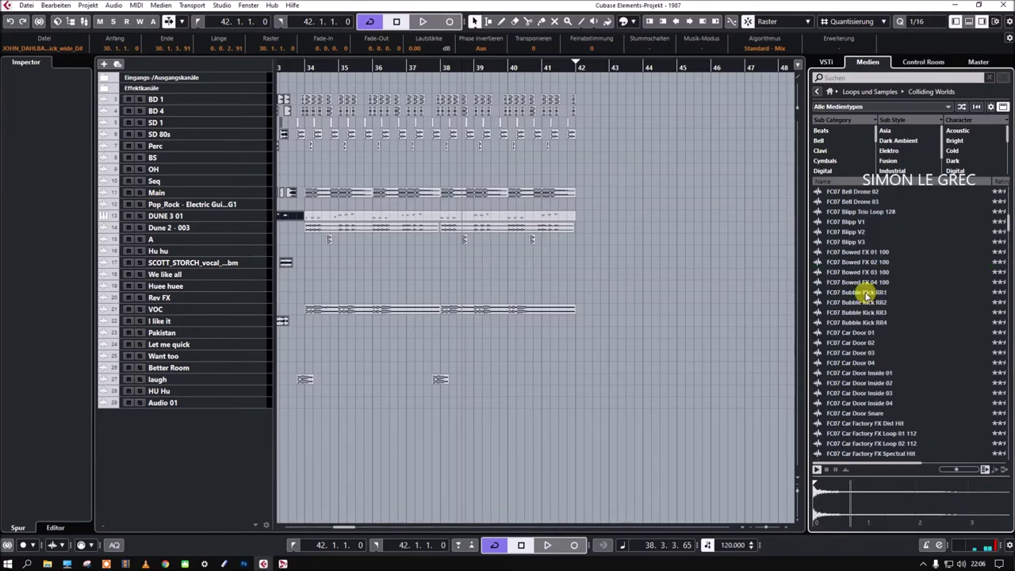
pyautogui.click(848, 231)
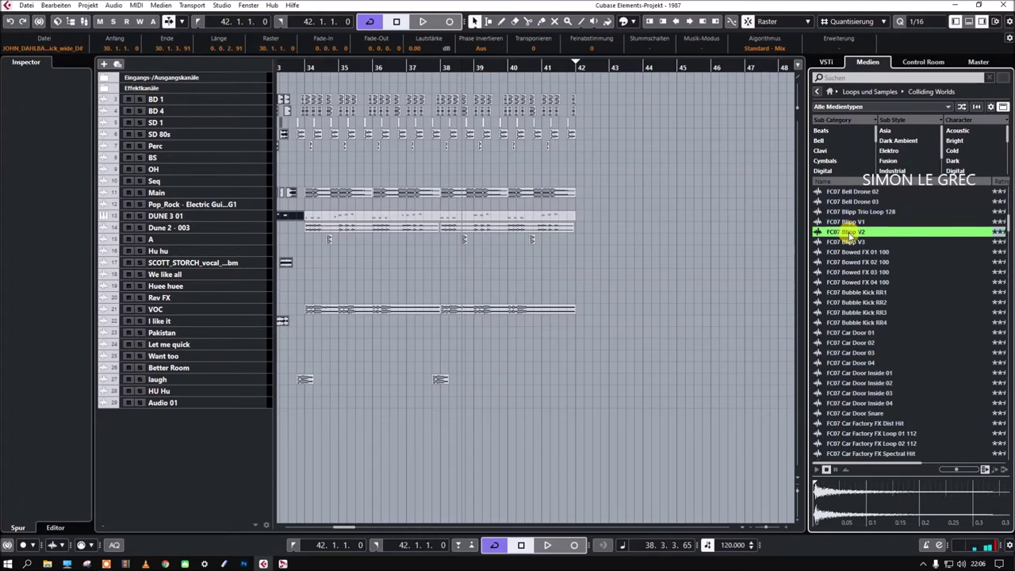
pyautogui.click(849, 251)
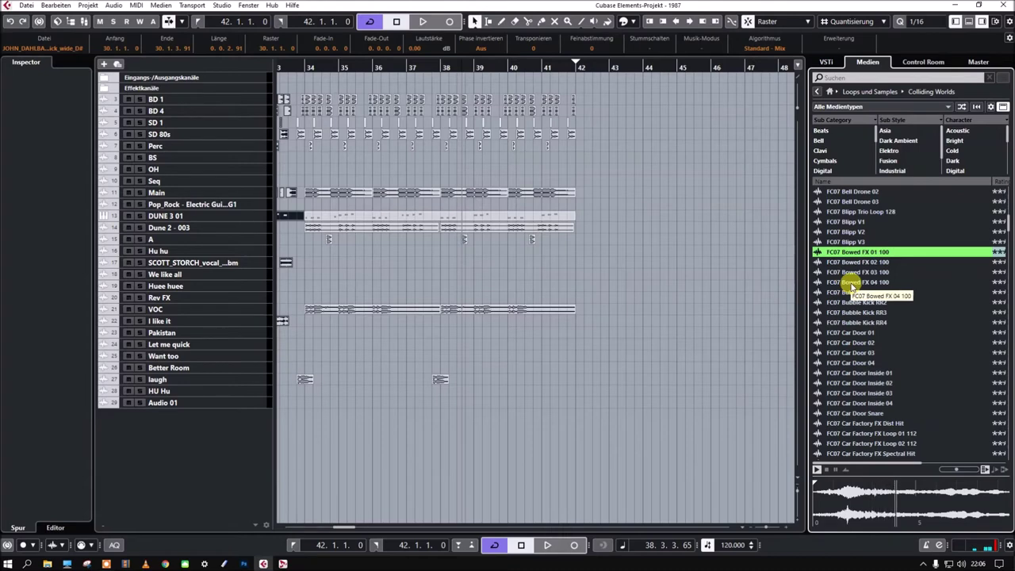
pyautogui.click(850, 282)
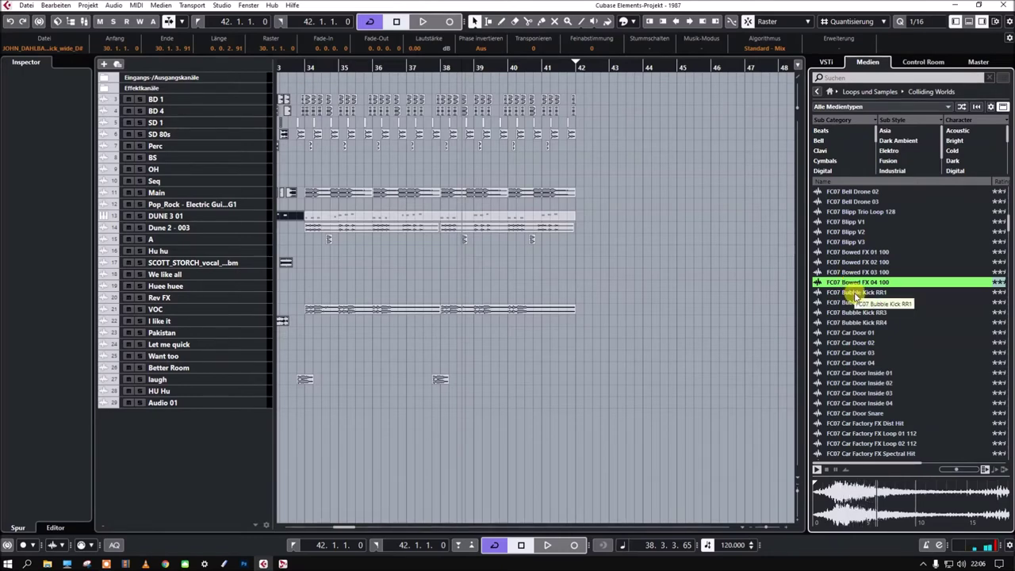
# Audition the samples Car Door 01, Car Door Inside 01 and Car Door Inside 04
pyautogui.scroll(-3, 859, 301)
pyautogui.click(843, 230)
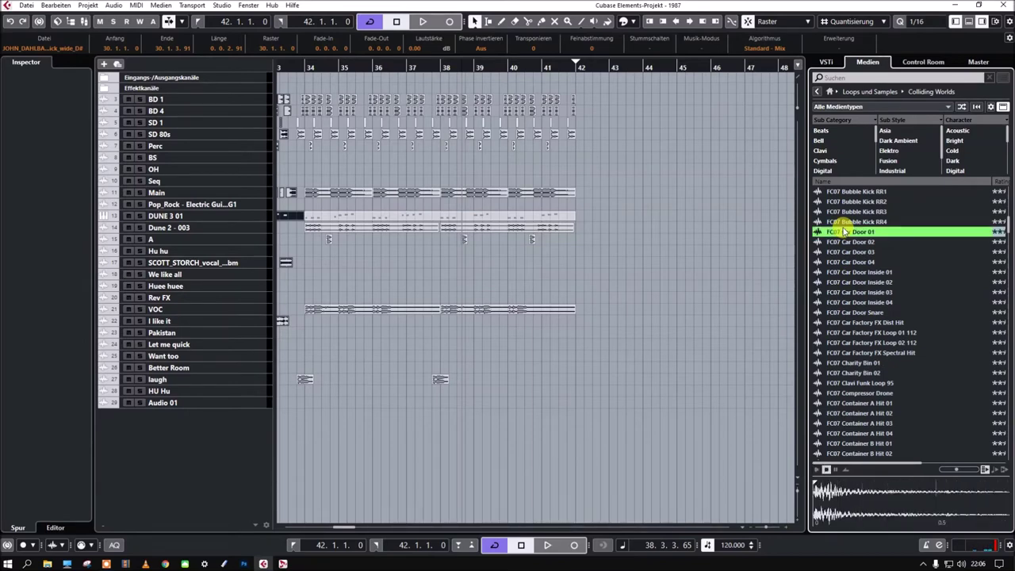
pyautogui.click(842, 272)
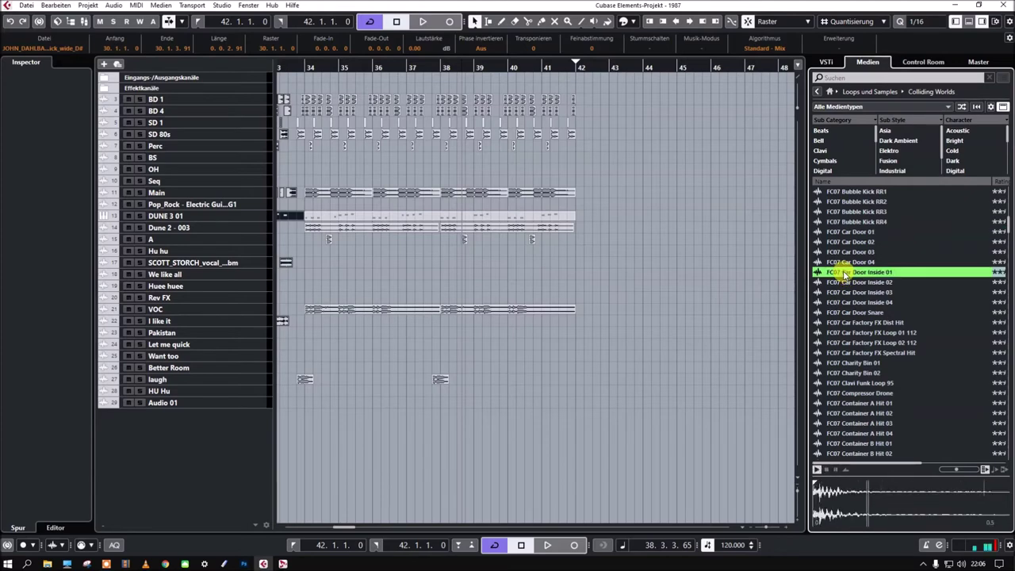
pyautogui.click(849, 303)
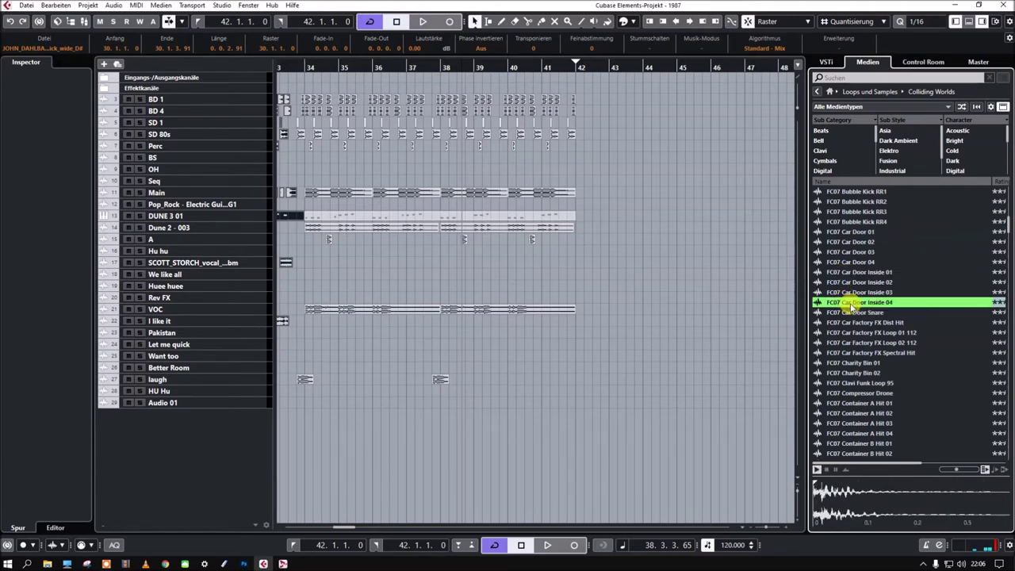
# Preview the Charity Bin 01 and Compressor Drone samples
pyautogui.scroll(-3, 849, 301)
pyautogui.click(847, 262)
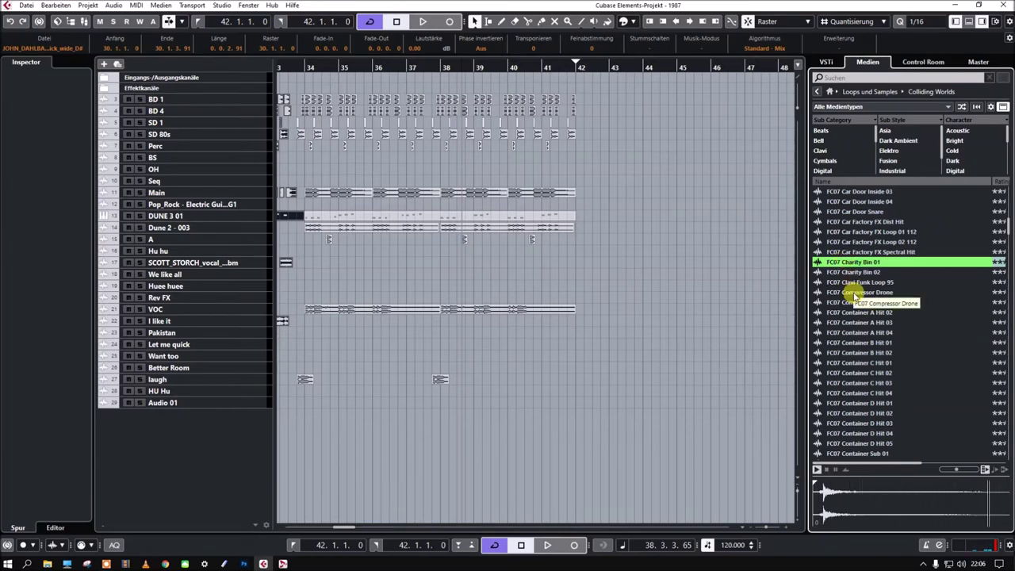
pyautogui.click(854, 293)
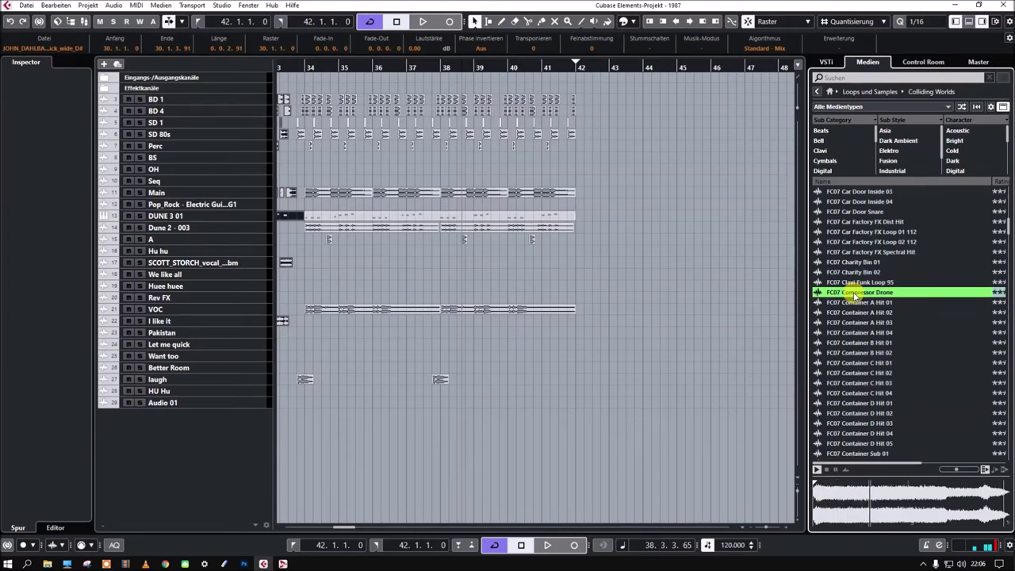
# Audition the Container A Hit 04, Container C Hit 02 and a Container D Hit sample
pyautogui.click(847, 333)
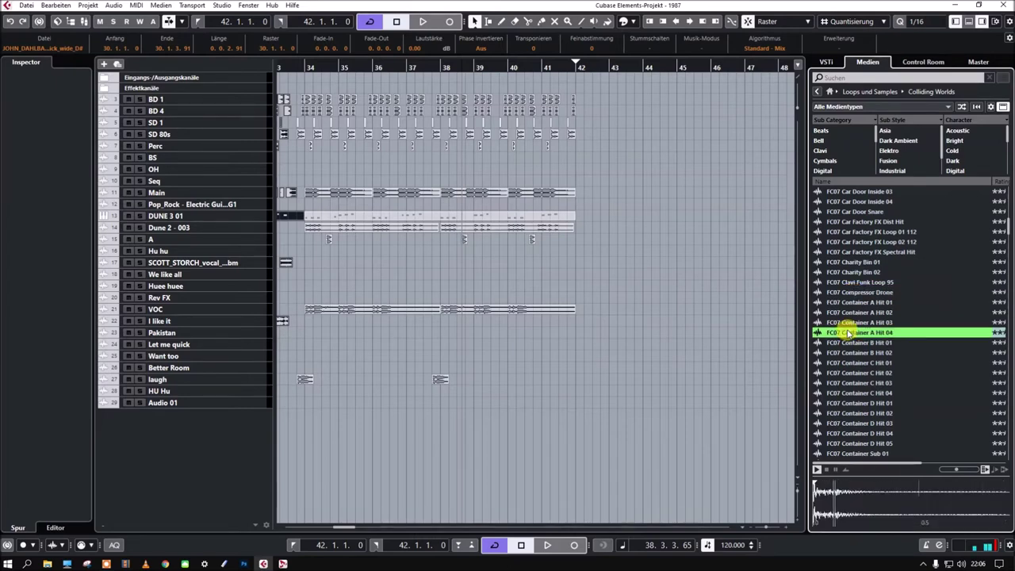
pyautogui.click(858, 372)
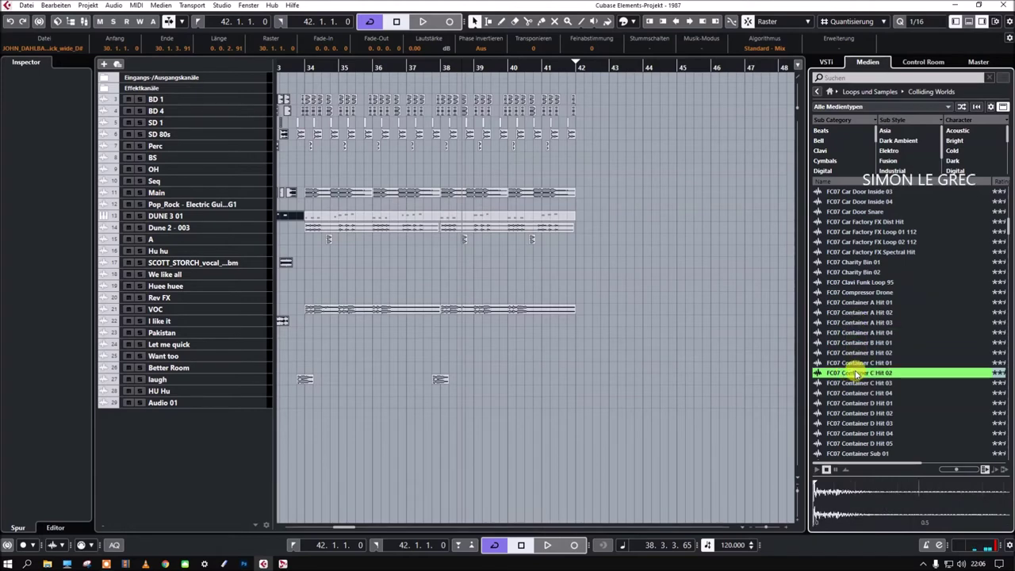
pyautogui.scroll(-3, 864, 357)
pyautogui.scroll(-2, 873, 325)
pyautogui.click(850, 273)
# Preview the Container Sub 01 and Container Verb 04 samples
pyautogui.scroll(-4, 852, 278)
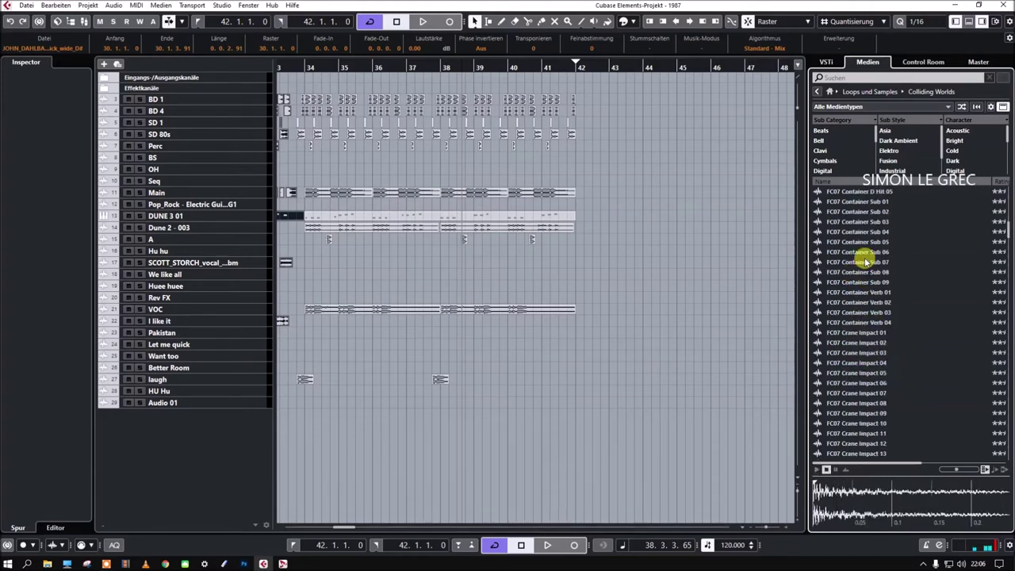
pyautogui.click(847, 203)
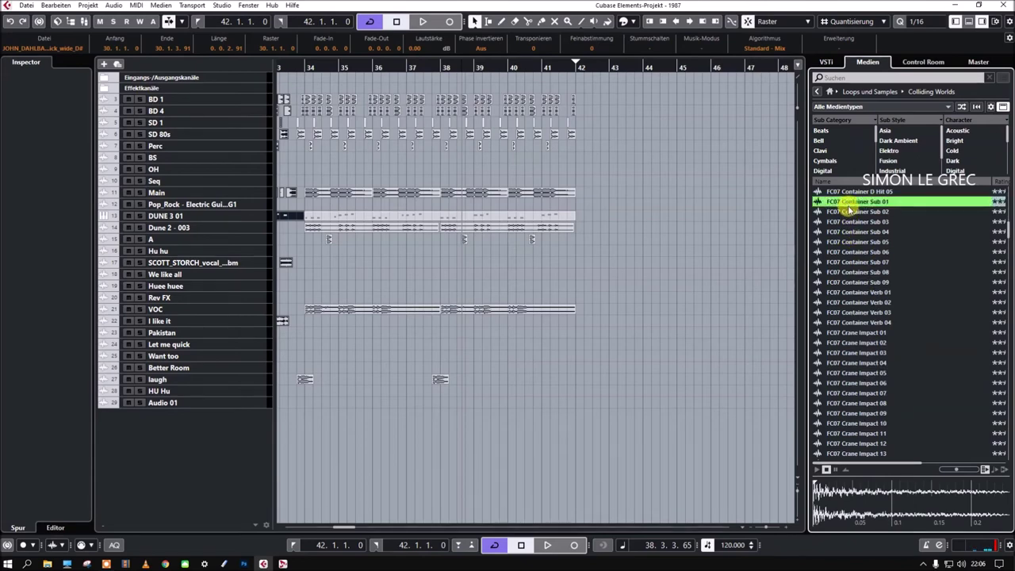
pyautogui.click(861, 322)
# Audition the samples Crane Impact 02, Crane Impact 05, Crane Impact 10 and Crane Impact 13
pyautogui.scroll(-4, 866, 321)
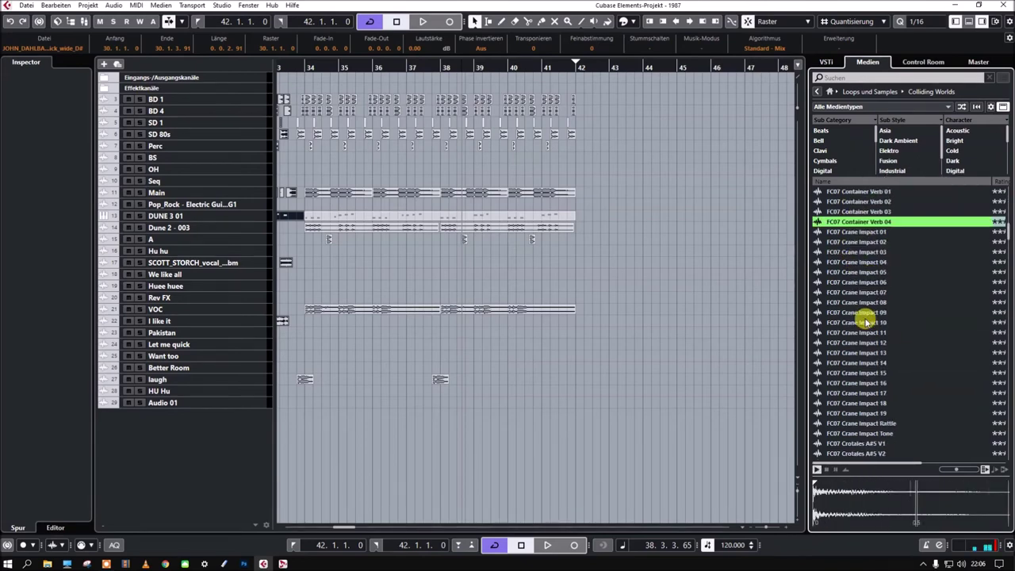
pyautogui.click(844, 241)
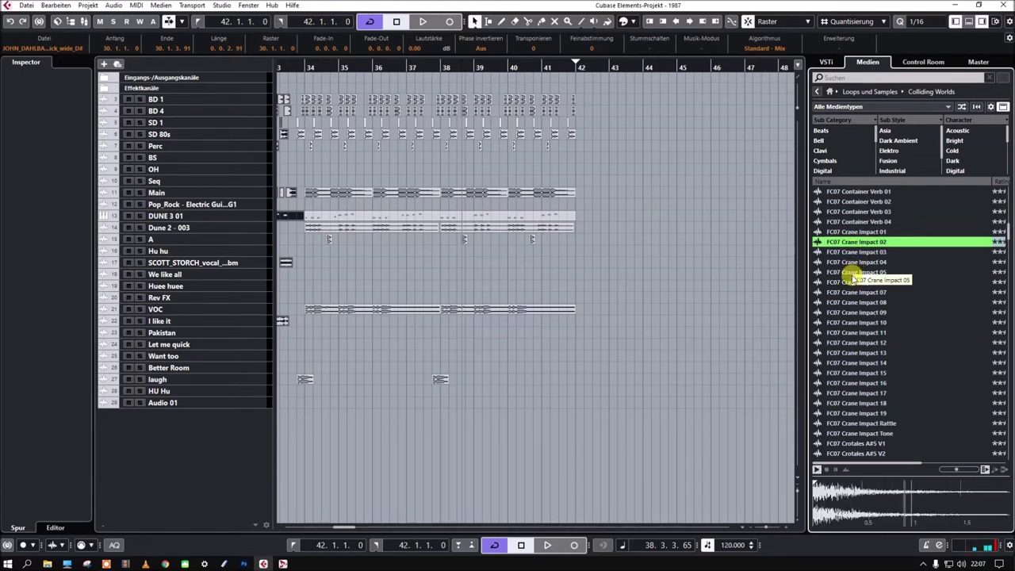
pyautogui.click(855, 274)
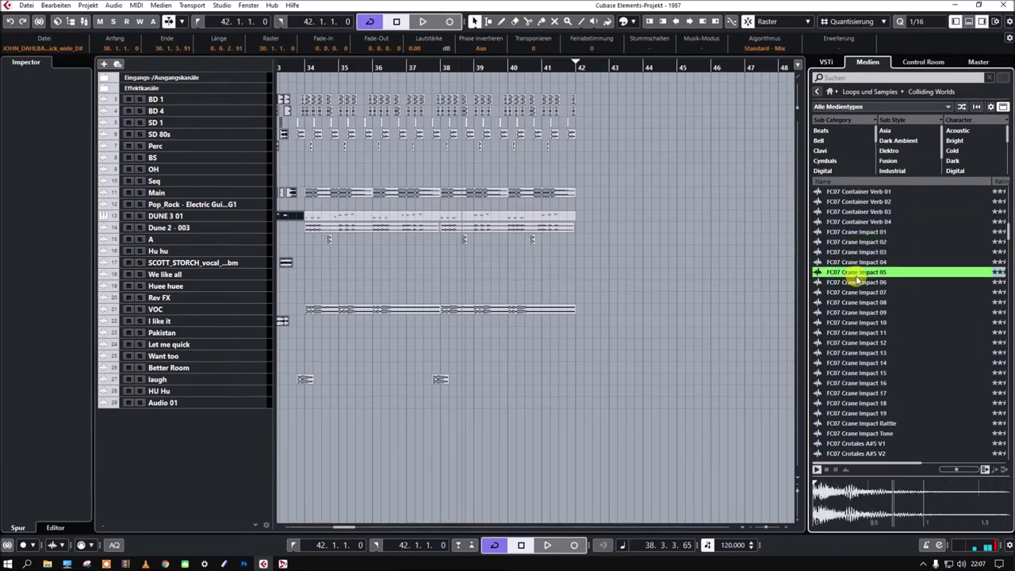
pyautogui.click(857, 324)
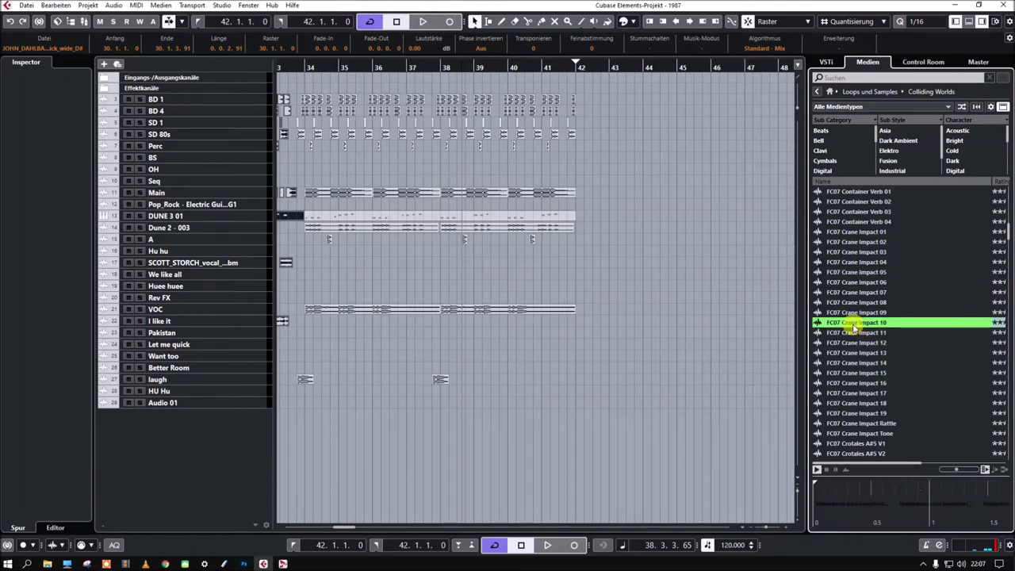
pyautogui.click(858, 353)
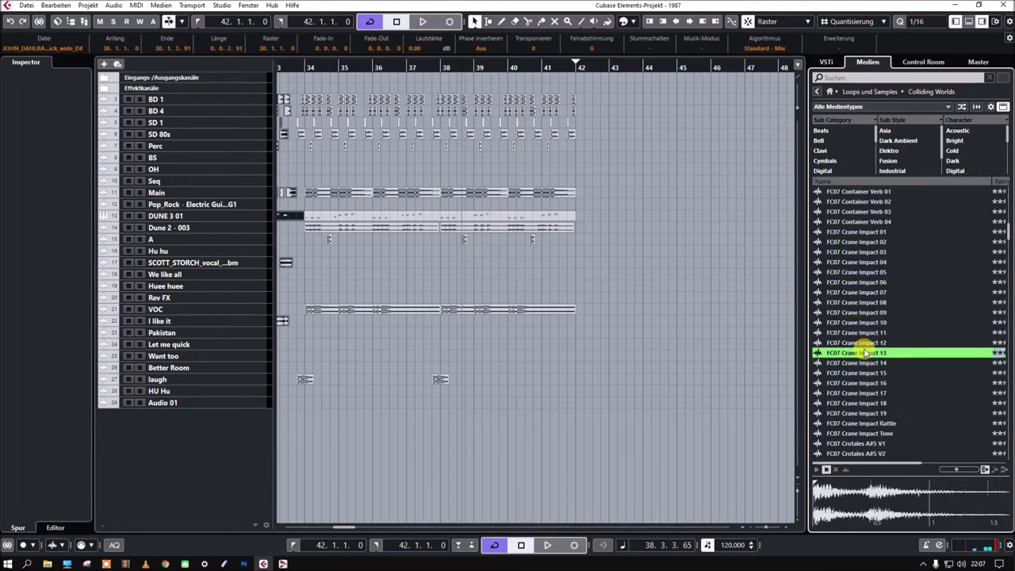
# Audition several of the Crotales samples, including Crotales B6 V2
pyautogui.scroll(-7, 863, 365)
pyautogui.click(855, 302)
pyautogui.scroll(-5, 869, 301)
pyautogui.click(852, 252)
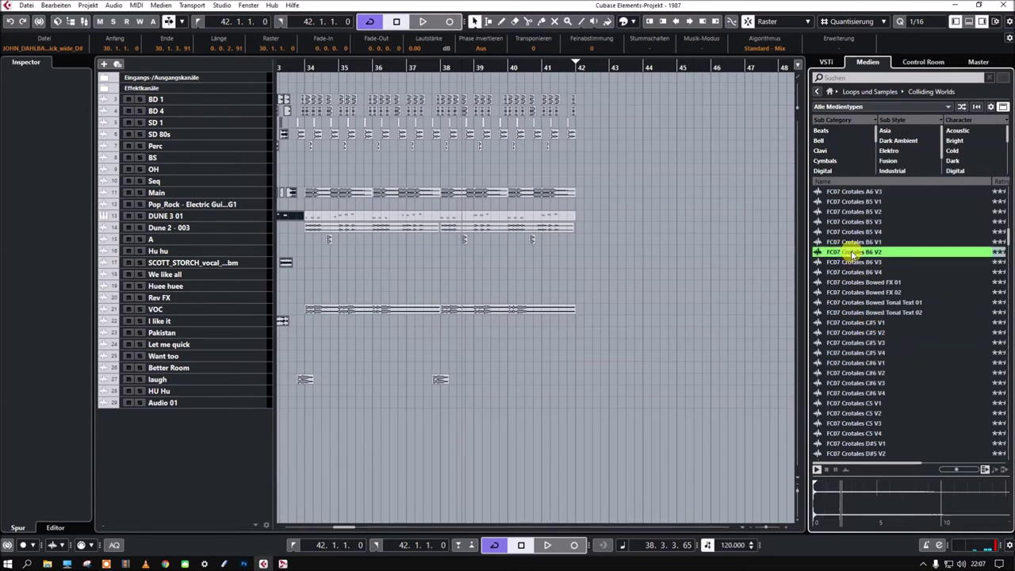
pyautogui.scroll(-4, 880, 321)
pyautogui.scroll(-6, 872, 319)
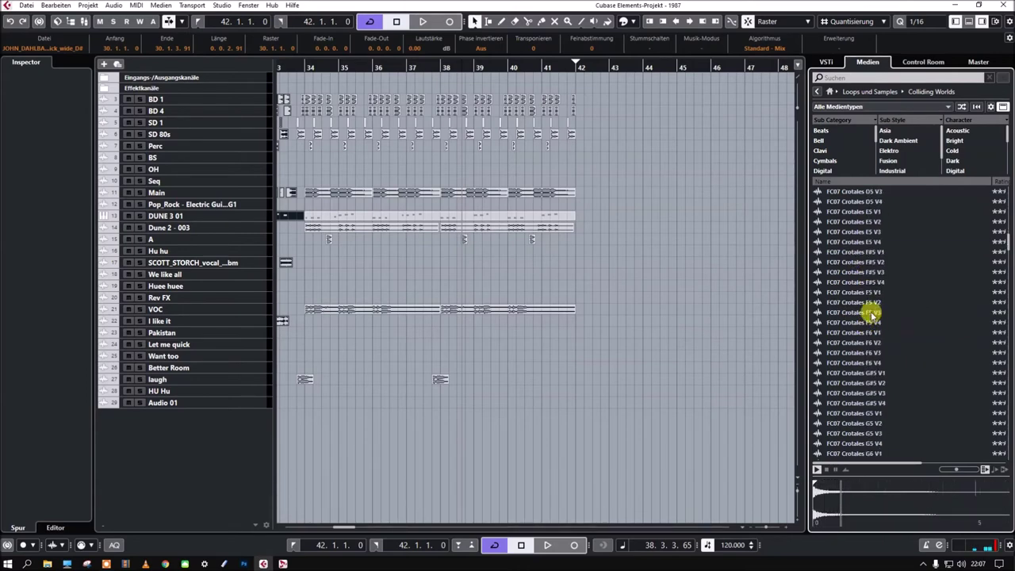
pyautogui.click(855, 272)
# Preview the Cymbal Quencer 01 100, Darabuka Center RR4 and Cymbal Quencer 03 100 samples
pyautogui.scroll(-6, 861, 274)
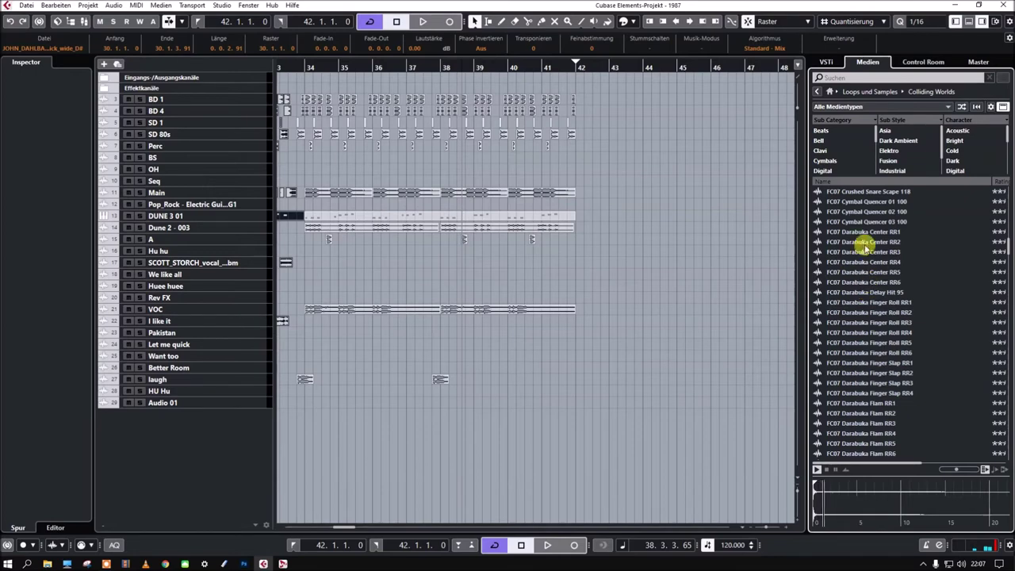
pyautogui.click(855, 202)
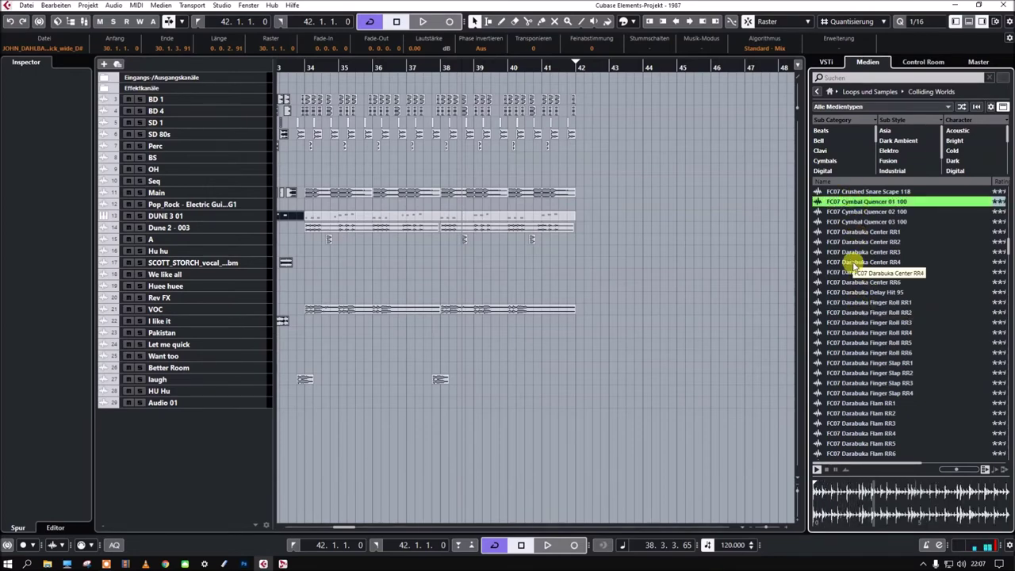
pyautogui.click(854, 263)
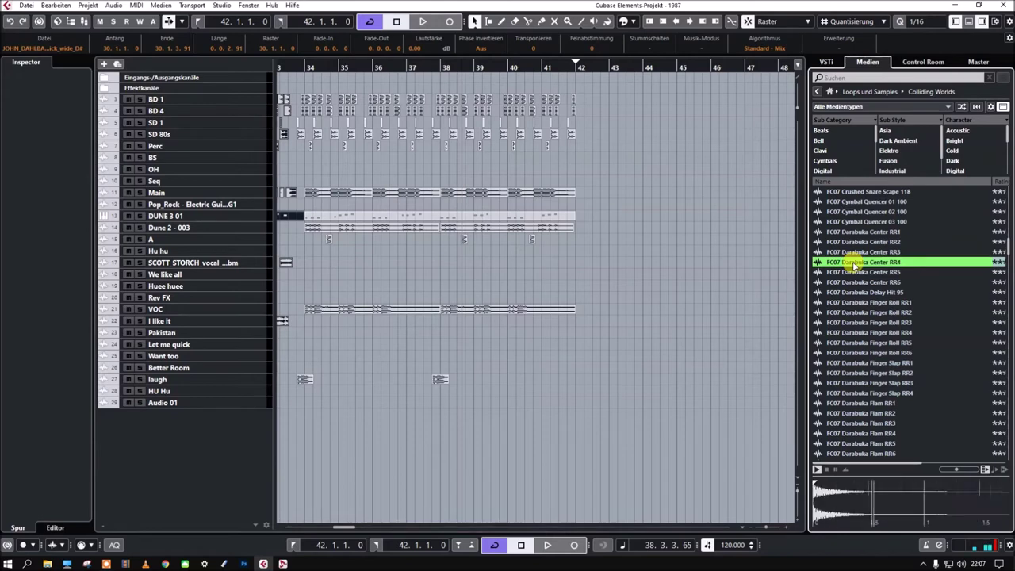
pyautogui.click(861, 221)
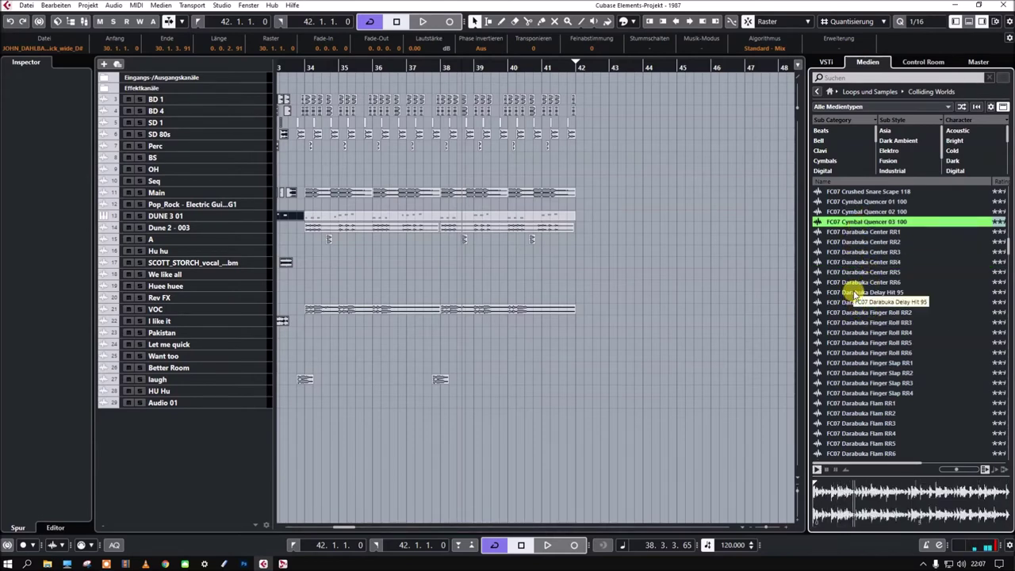
# Audition the samples Darabuka Delay Hit 95, Darabuka Finger Roll RR4, Darabuka Finger Slap RR3 and Darabuka Flam RR4
pyautogui.click(854, 292)
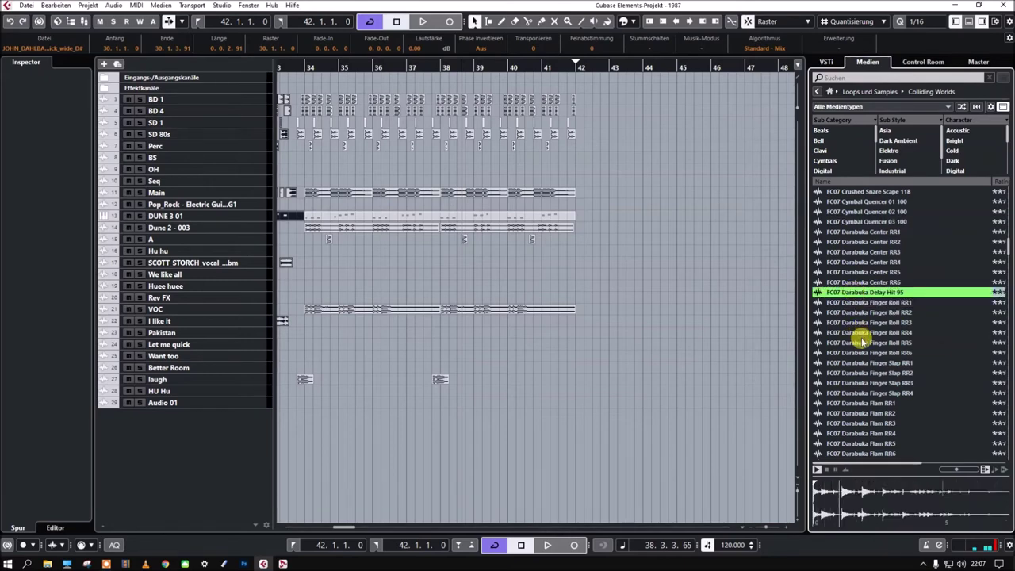
pyautogui.click(864, 334)
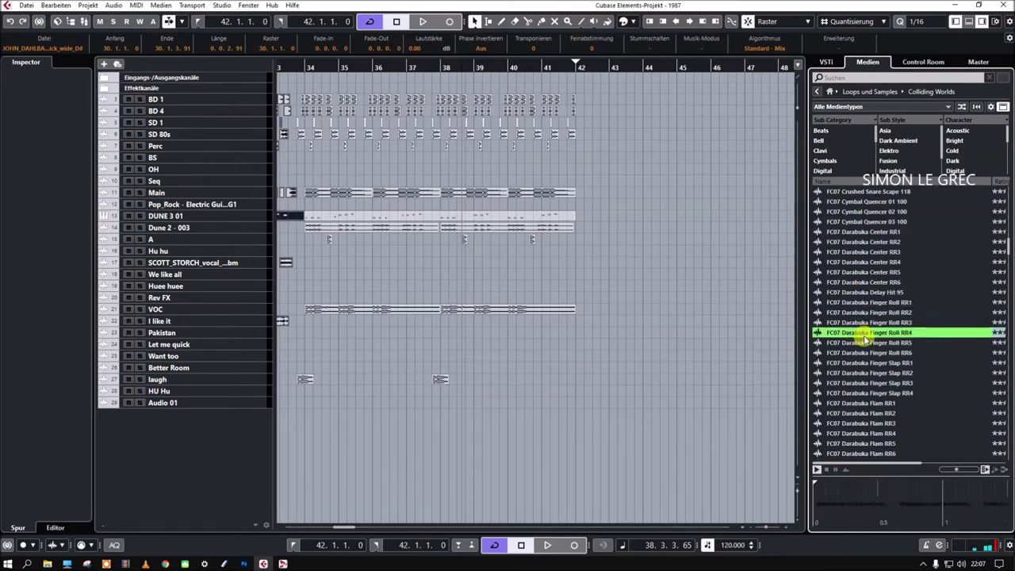
pyautogui.scroll(-5, 871, 337)
pyautogui.click(855, 233)
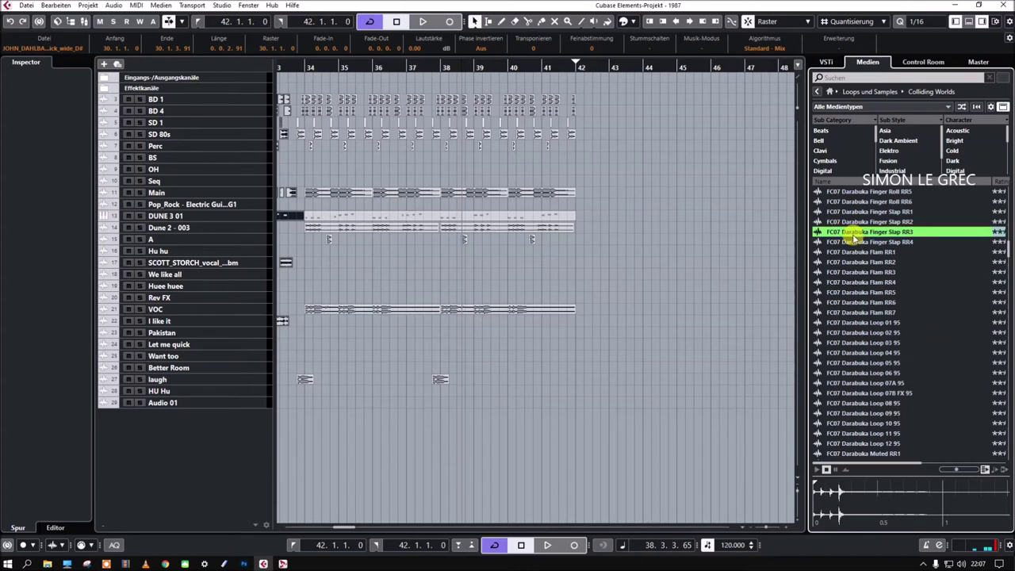
pyautogui.click(847, 282)
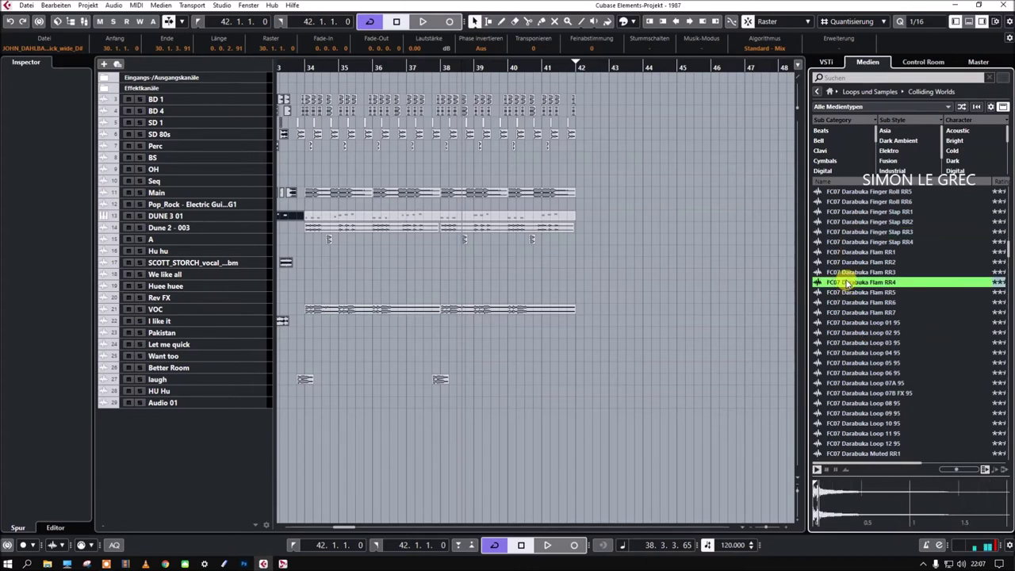
# Preview Darabuka Loop 02 95, Darabuka Loop 05 95 and the Darabuka V5 sample
pyautogui.click(857, 334)
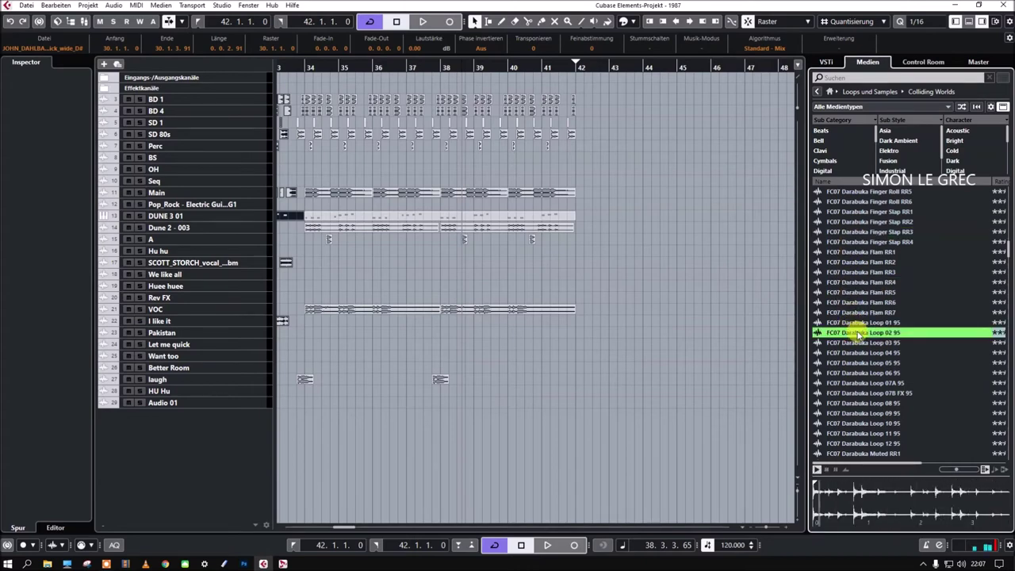
pyautogui.click(850, 363)
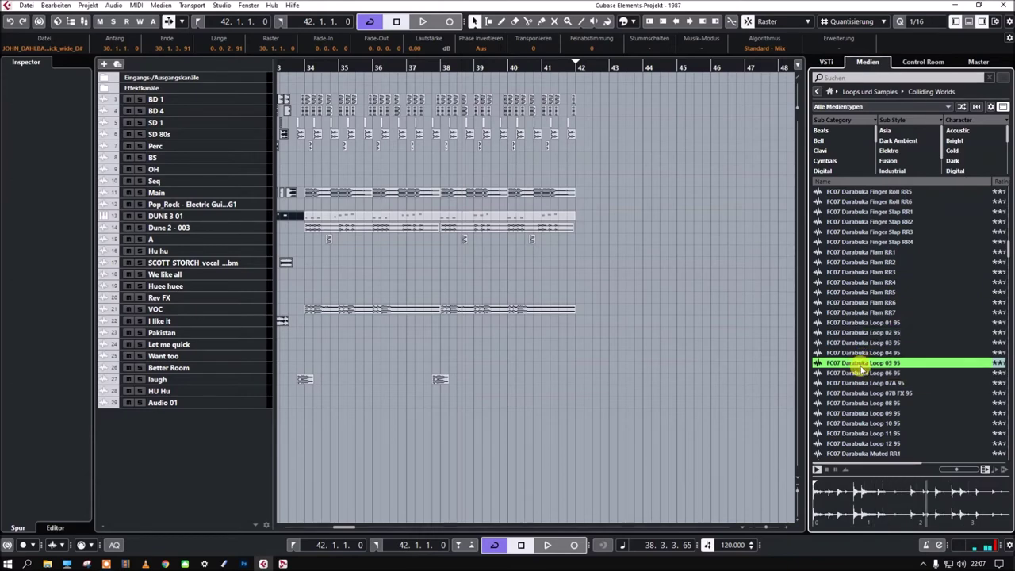
pyautogui.scroll(-10, 836, 346)
pyautogui.click(855, 242)
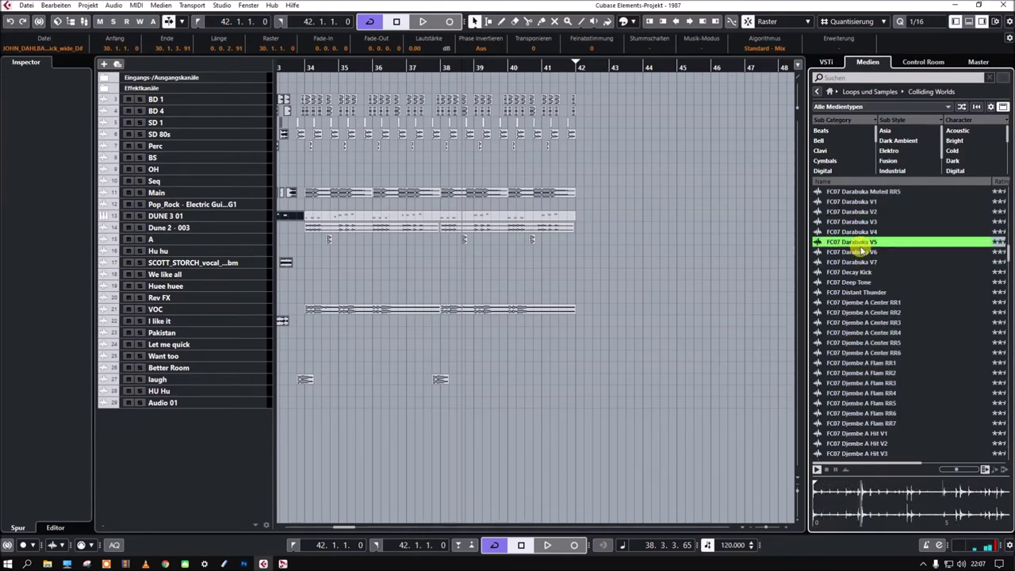
# Audition the samples Djembe A Center RR4, Djembe A Flam RR3 and Djembe A Hit V2
pyautogui.click(856, 332)
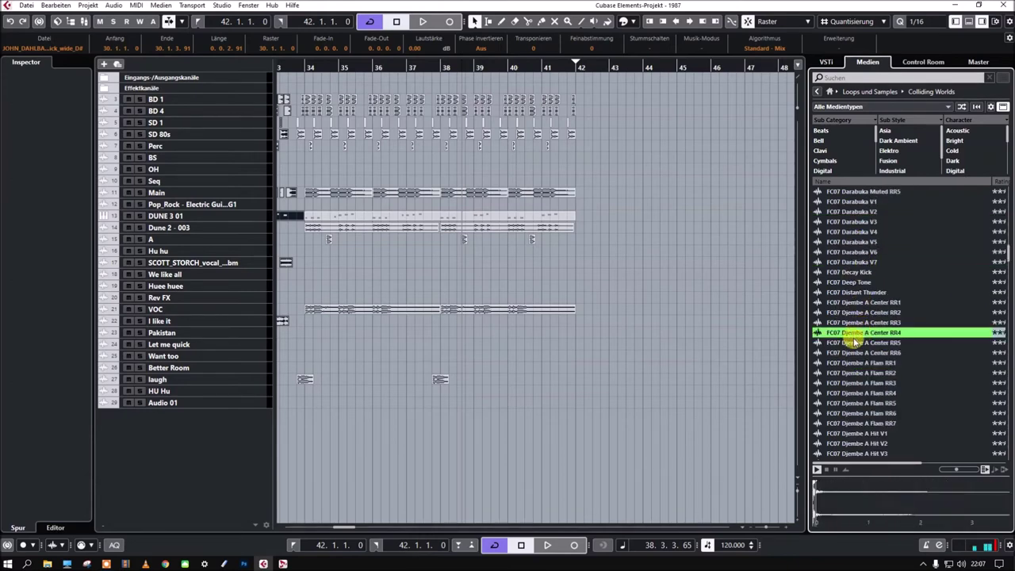
pyautogui.scroll(-3, 854, 337)
pyautogui.click(856, 281)
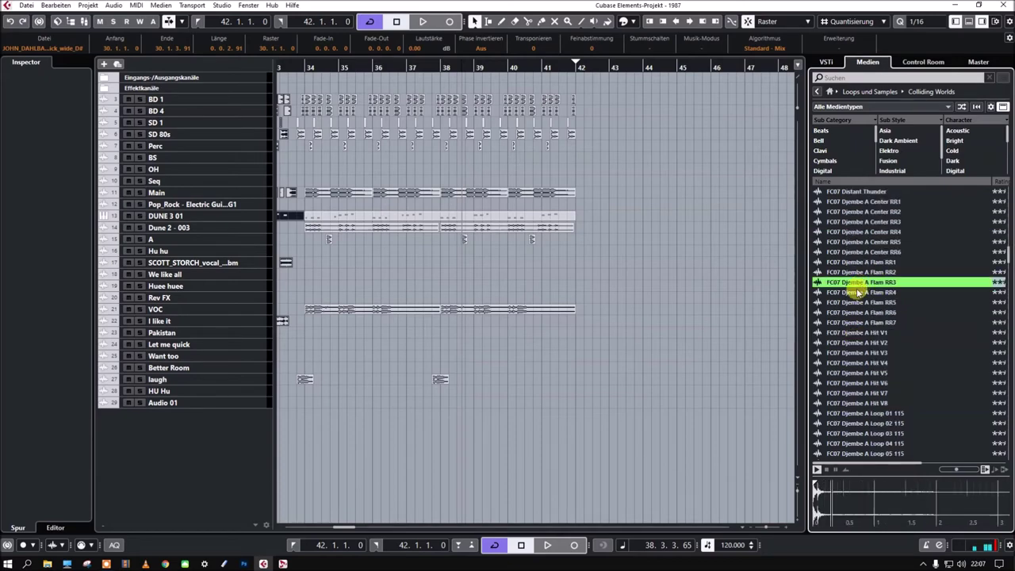
pyautogui.click(855, 342)
# Preview Djembe A Loop 04 115, Djembe A Mute RR4 and Djembe A Rim RR3
pyautogui.scroll(-5, 853, 321)
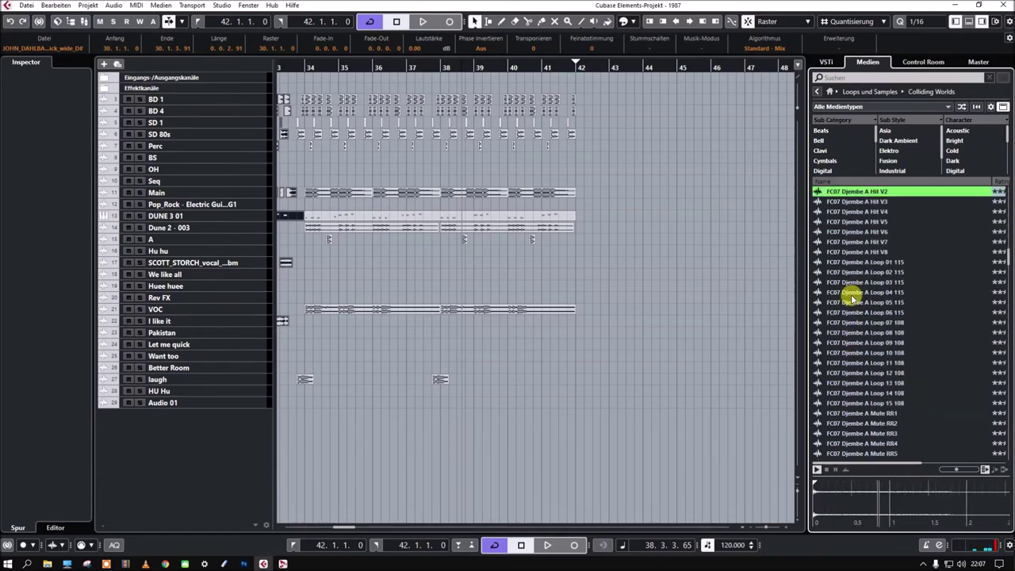
pyautogui.click(852, 294)
pyautogui.scroll(-5, 852, 300)
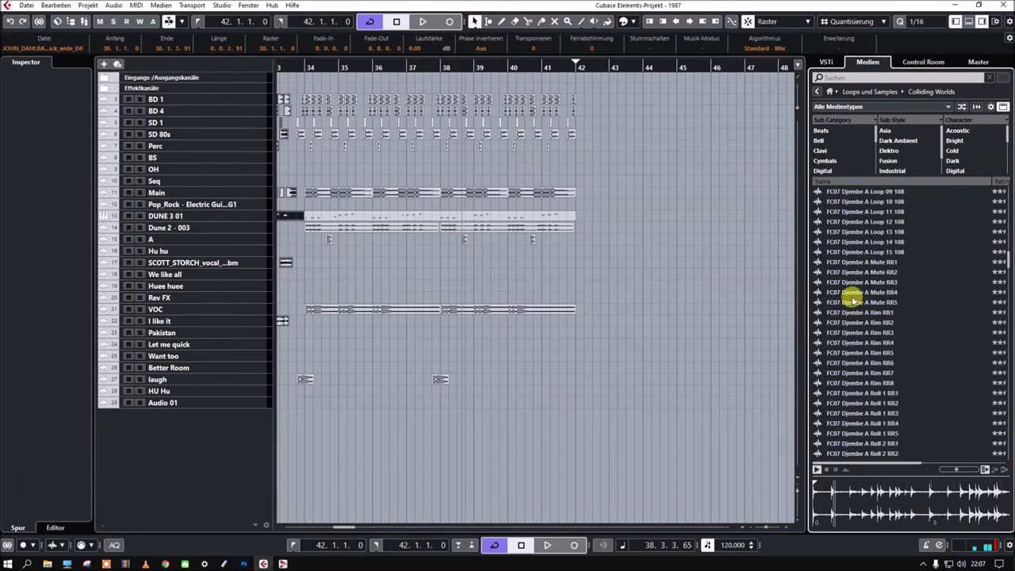
pyautogui.click(854, 292)
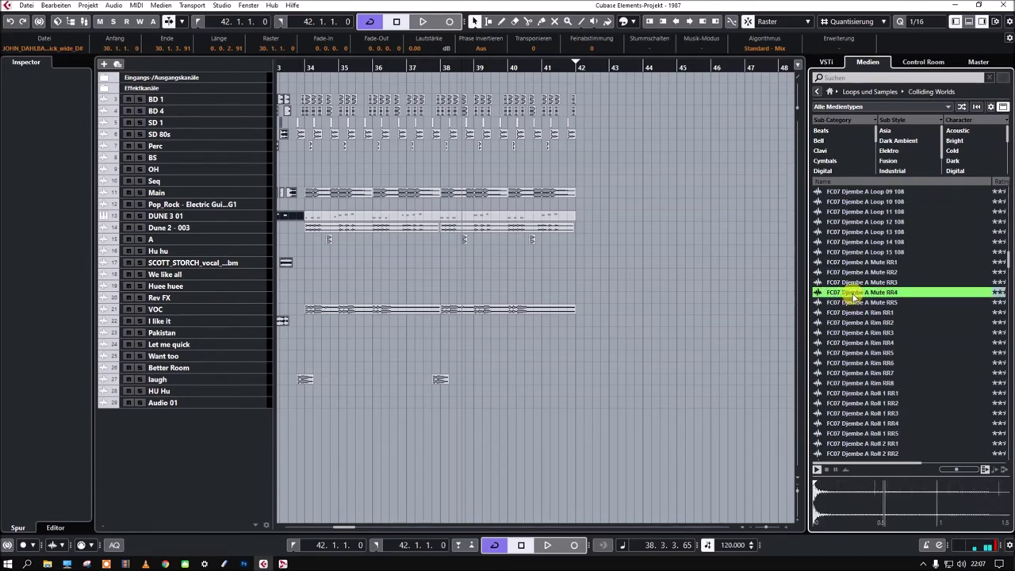
pyautogui.click(852, 332)
# Audition the Djembe B Hit V2 and Djembe B Hit V5 samples
pyautogui.scroll(-5, 853, 321)
pyautogui.scroll(-5, 853, 317)
pyautogui.click(854, 312)
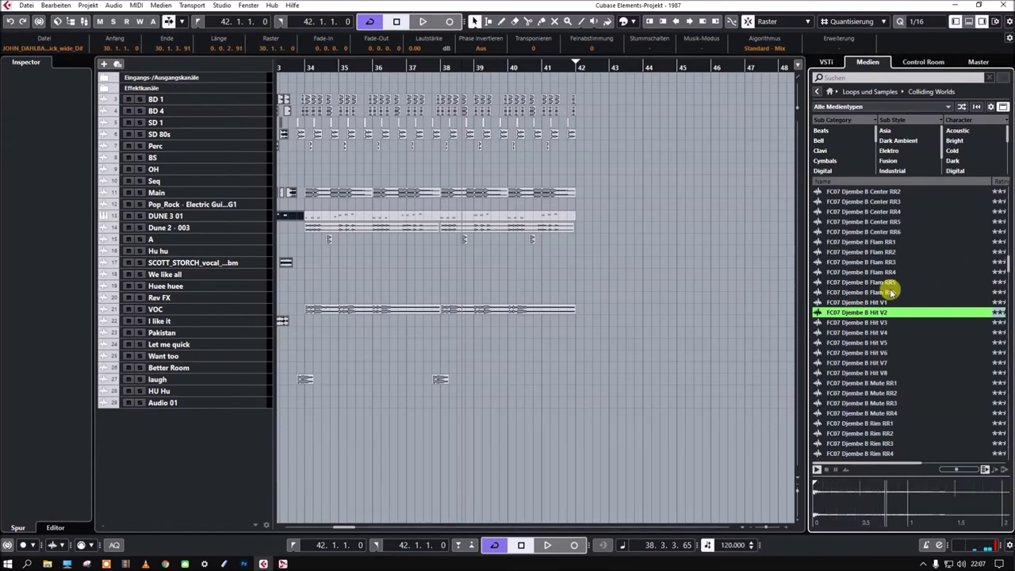
pyautogui.click(861, 342)
# Preview the loops Djembe Duo Loop 05 120 and Door Loop 04
pyautogui.scroll(-5, 856, 324)
pyautogui.scroll(-5, 857, 323)
pyautogui.click(843, 242)
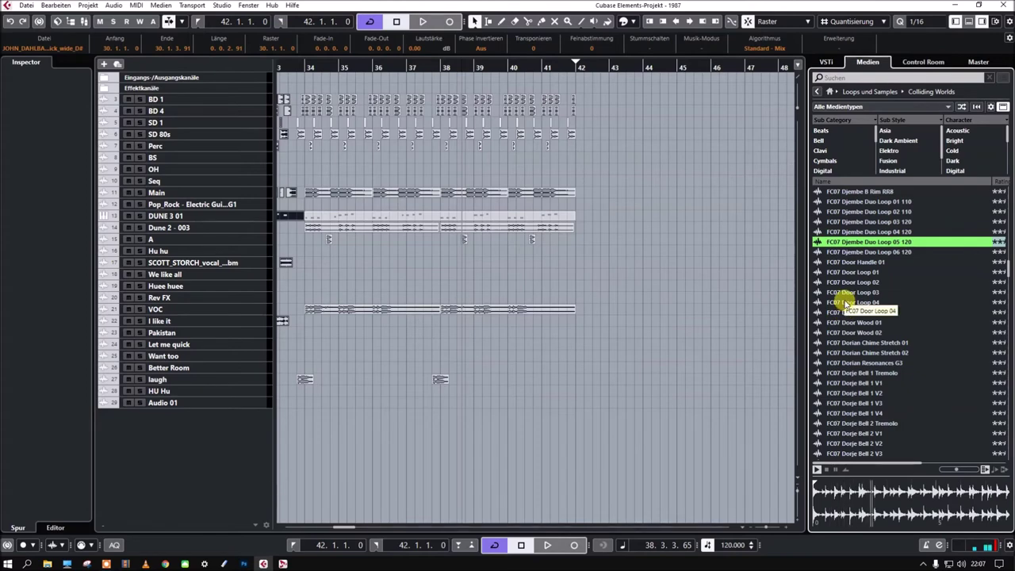
pyautogui.click(847, 302)
# Audition the samples Door Wood 02, Dorje Bell 1 Tremolo and Dorje Bell 2 Tremolo
pyautogui.scroll(-3, 846, 302)
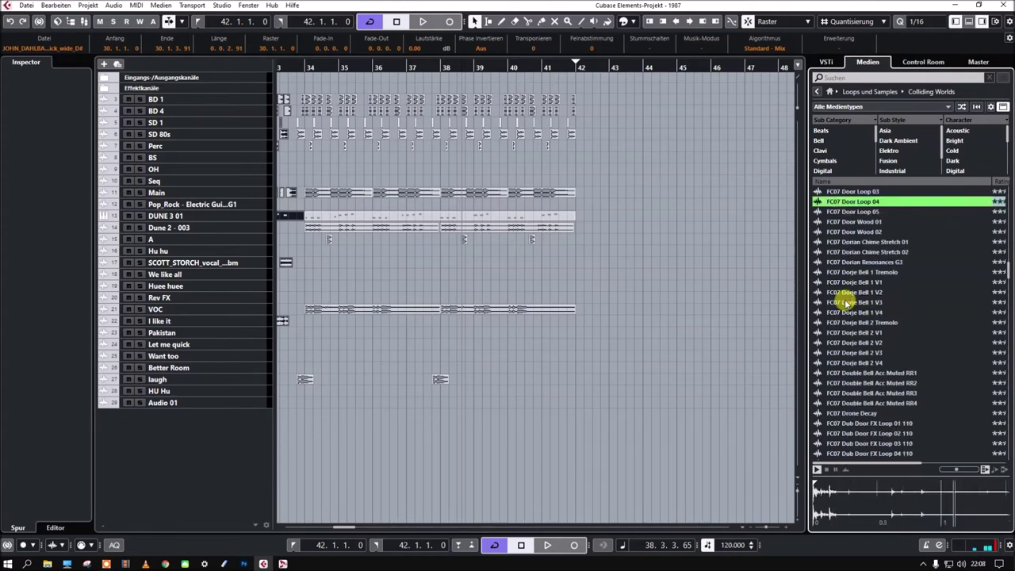
pyautogui.click(842, 232)
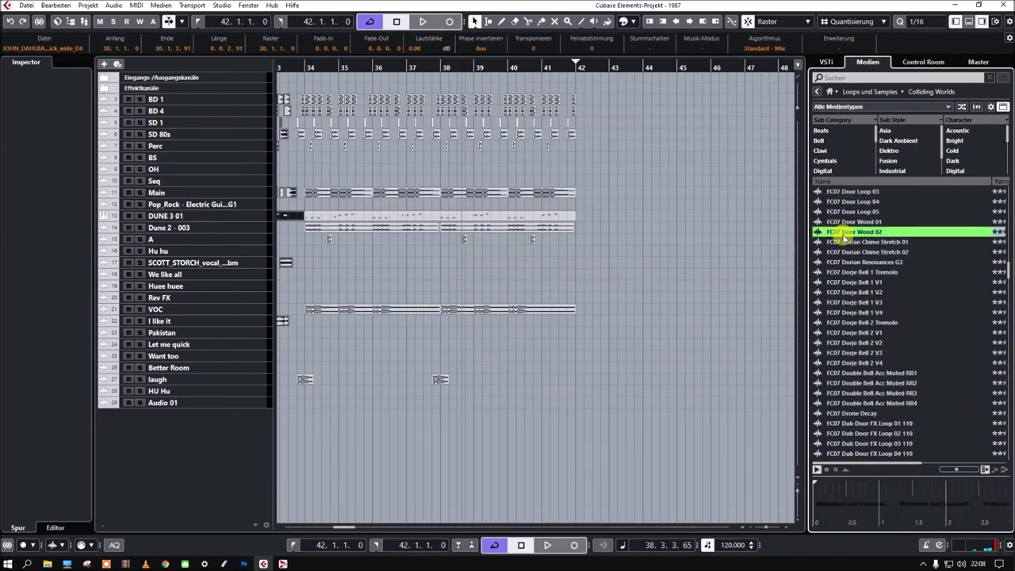
pyautogui.click(846, 272)
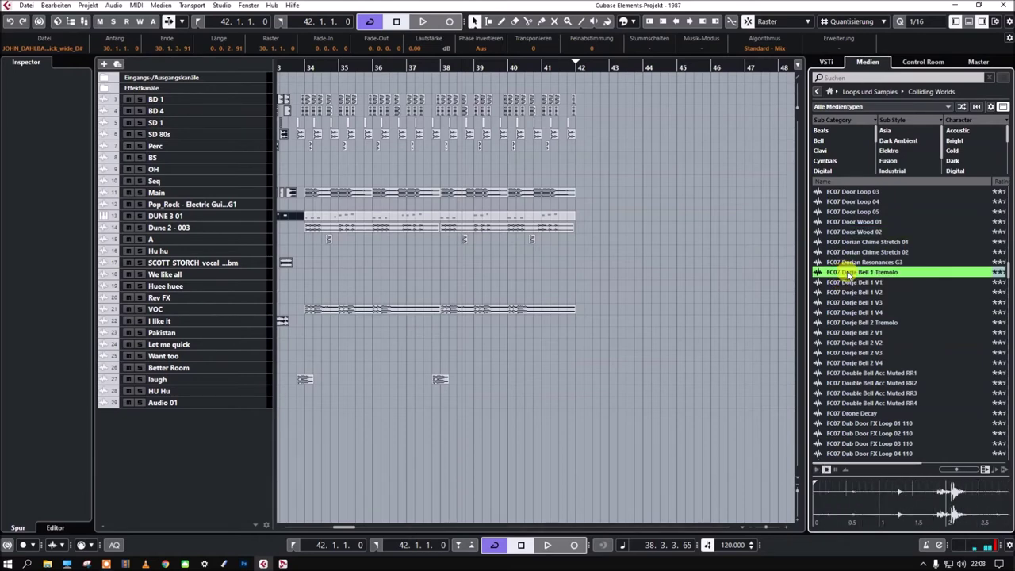
pyautogui.click(851, 323)
# Preview Double Bell Acc Muted RR2, Dub Door FX Loop 02 110 and Electro Noise 02
pyautogui.scroll(-5, 850, 317)
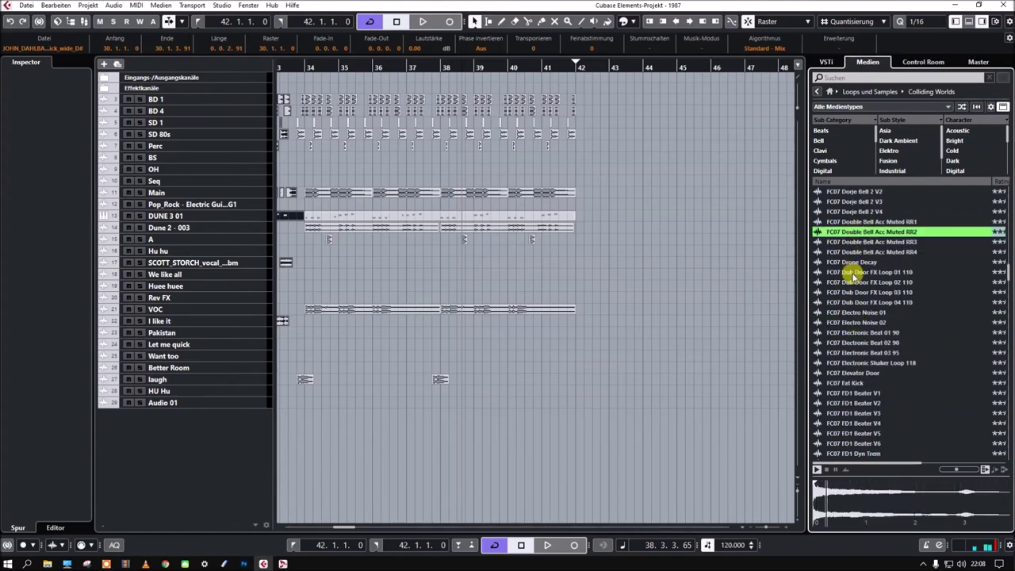
pyautogui.click(853, 283)
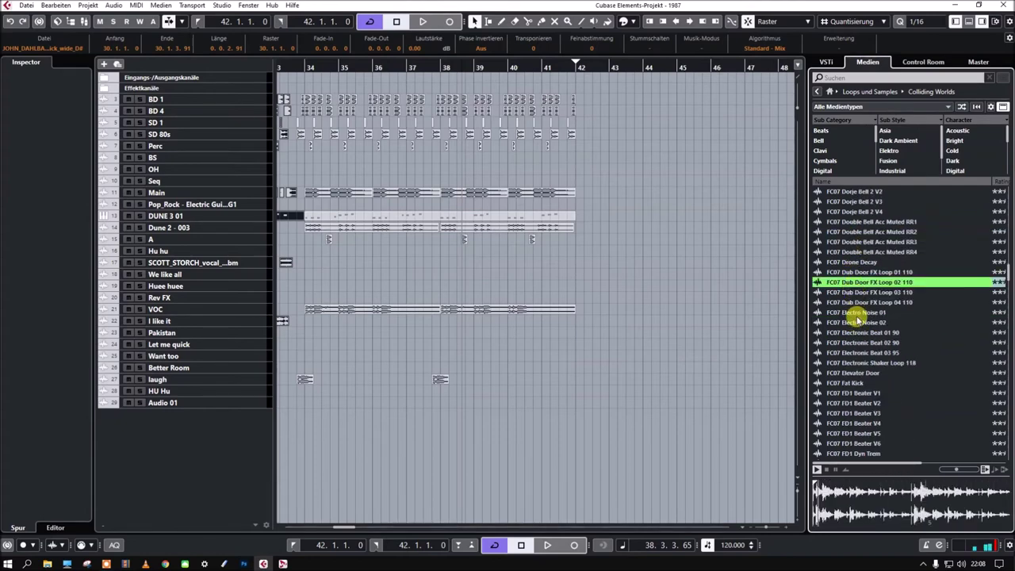
pyautogui.click(853, 322)
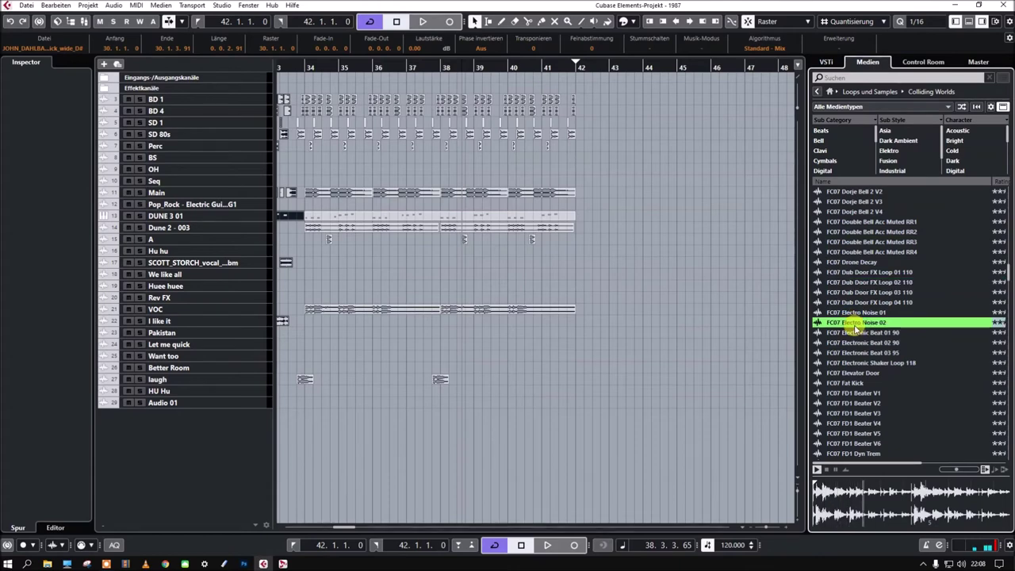
# Audition Electronic Beat 03 95, FD1 Beater V2 and FD1 Finger Roll RR3
pyautogui.scroll(-5, 855, 319)
pyautogui.click(853, 203)
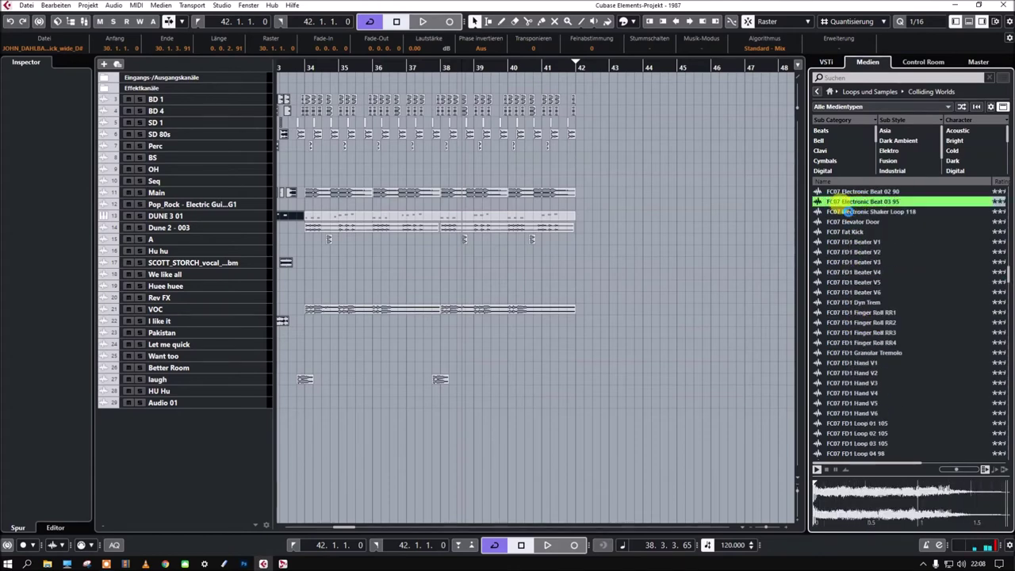
pyautogui.click(849, 252)
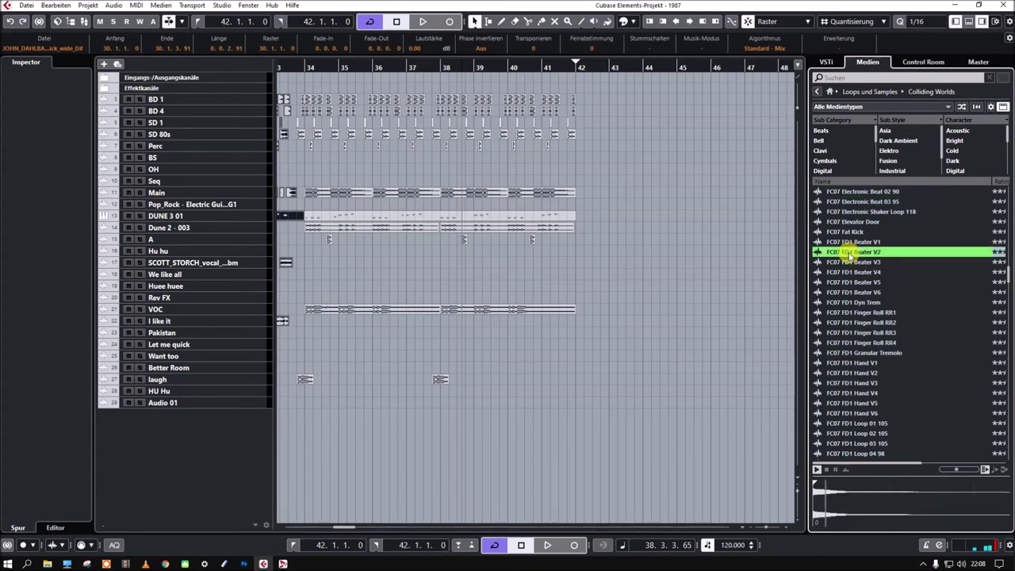
pyautogui.click(848, 332)
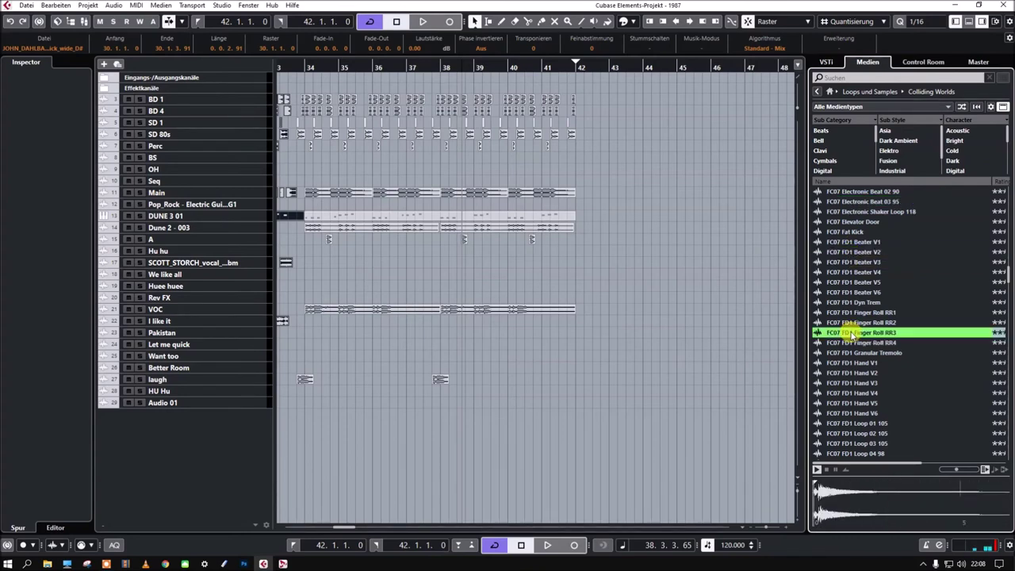
# Preview the FD1 Hand V4 sample, the FD1 Loop 03 105 loop and the FD1 Mallet RR1 sample
pyautogui.scroll(-5, 853, 335)
pyautogui.click(856, 242)
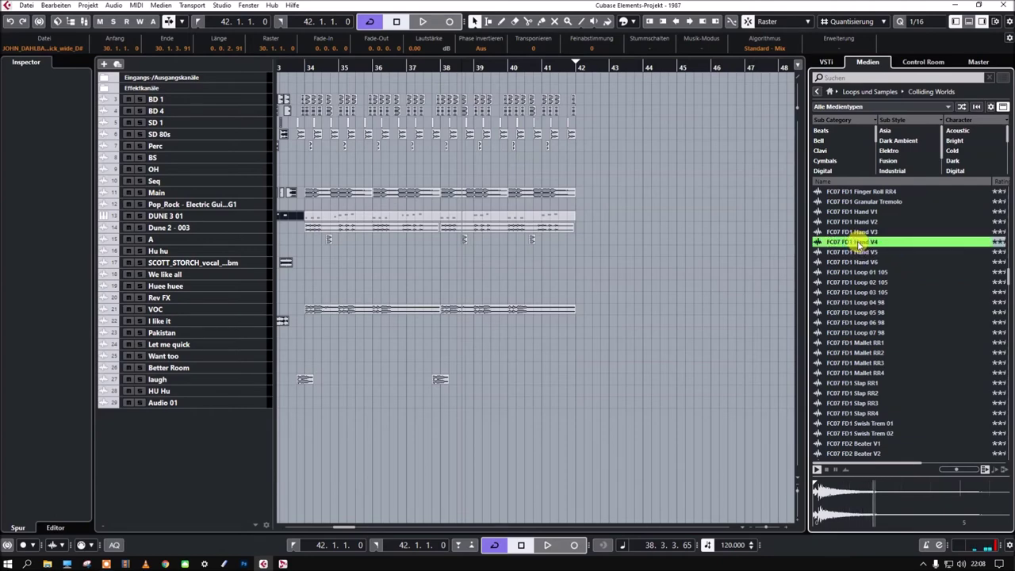
pyautogui.click(845, 293)
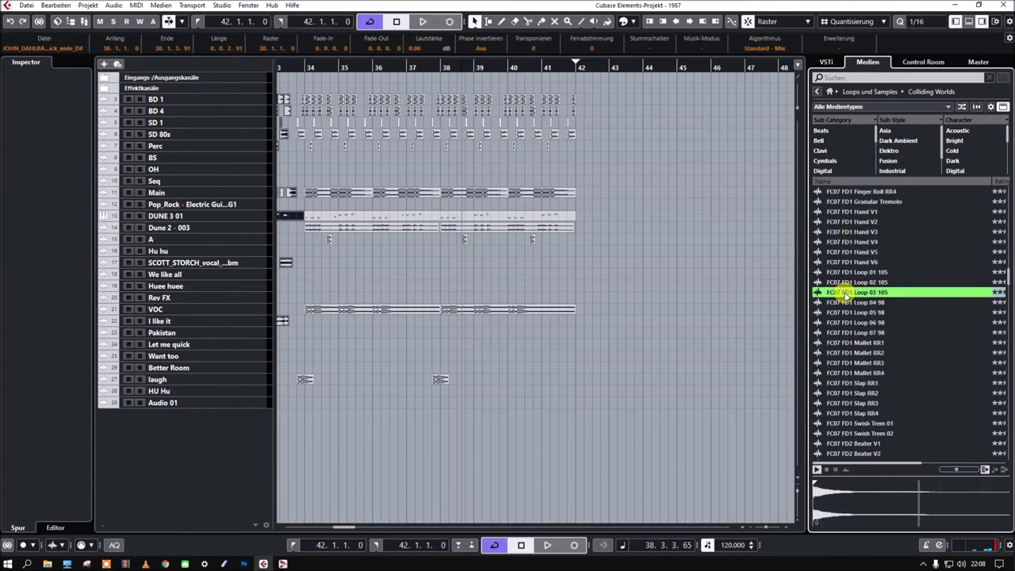
pyautogui.click(846, 344)
# Audition the frame drum samples FD2 Dyn Trem 02, FD3 Beater V1 and FD3 Hand V4
pyautogui.scroll(-5, 839, 333)
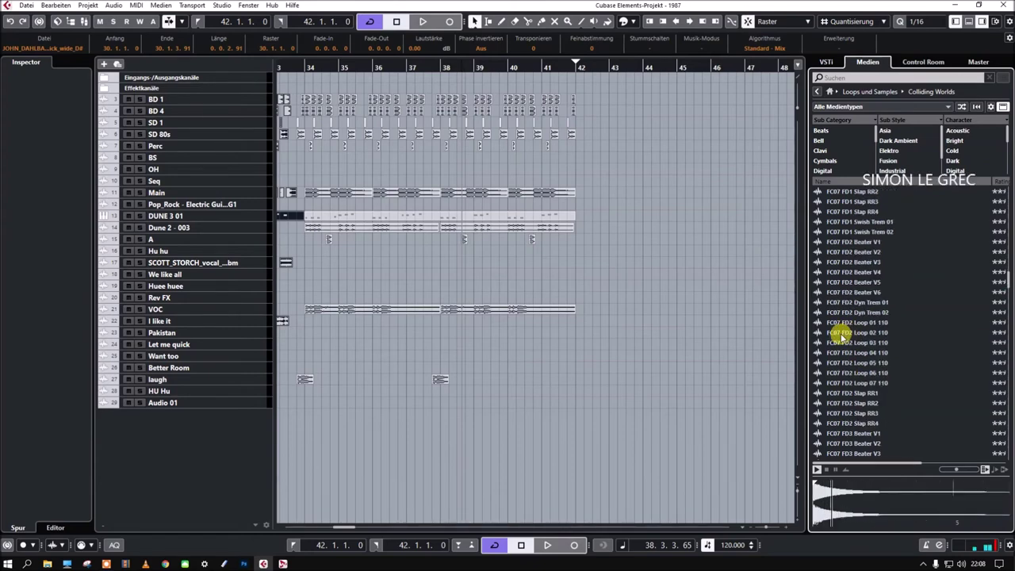
pyautogui.click(860, 314)
pyautogui.scroll(-4, 860, 315)
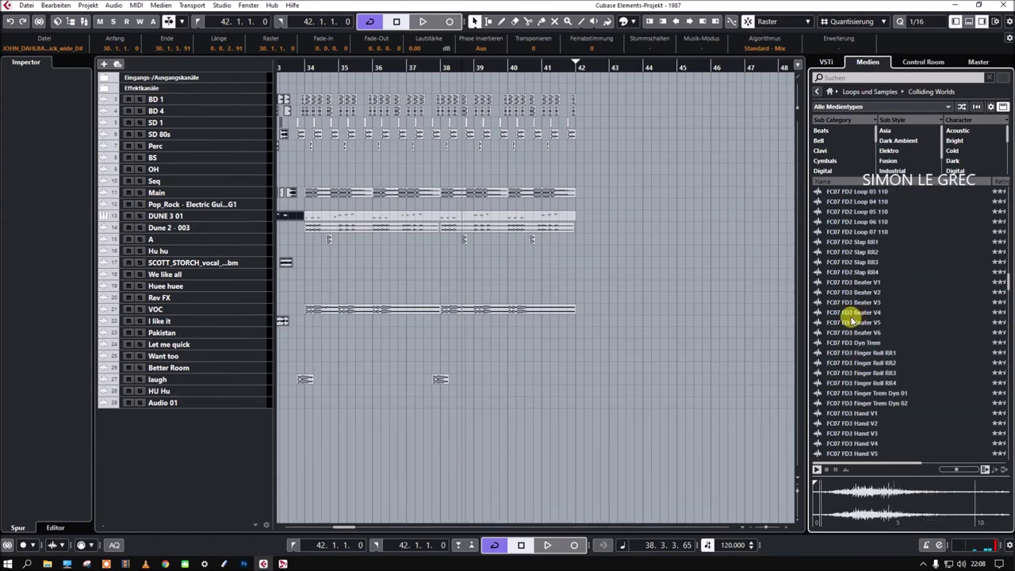
pyautogui.click(862, 283)
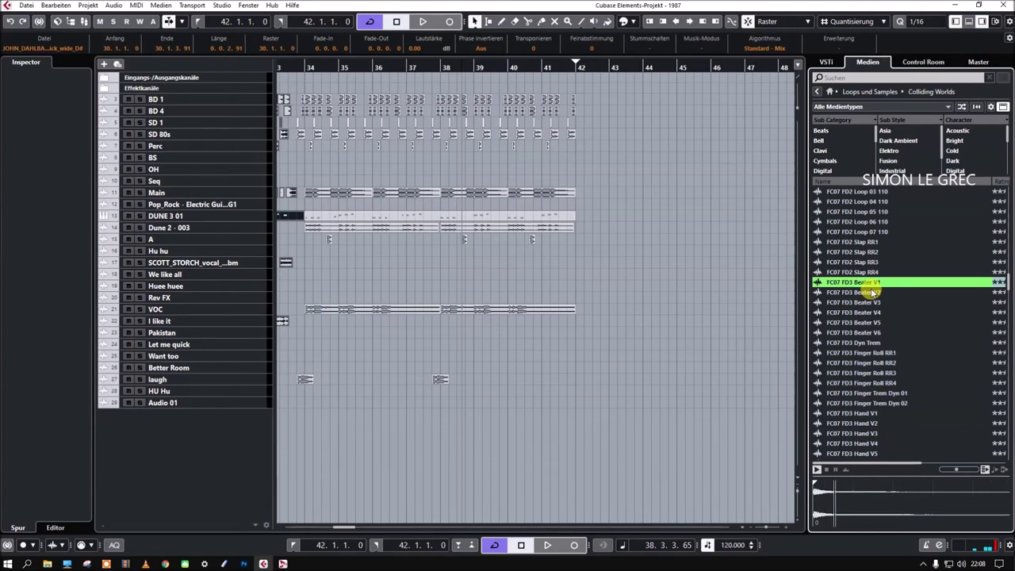
pyautogui.scroll(-4, 868, 297)
pyautogui.click(852, 294)
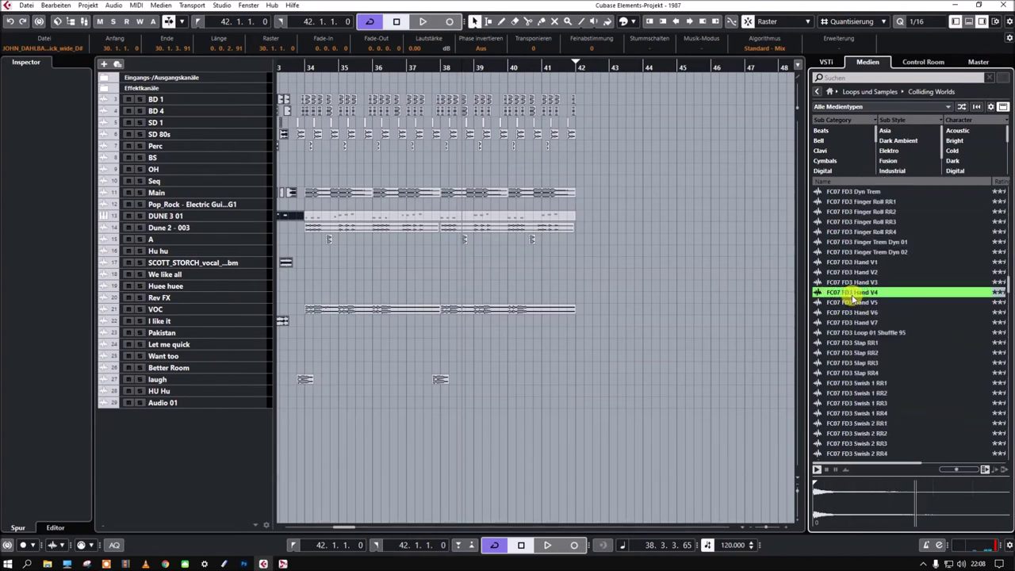
# Preview Finger Cymb Double Turn RR3 and the Finger Cymb Loop 04 100 loop
pyautogui.scroll(-8, 852, 295)
pyautogui.scroll(-3, 853, 296)
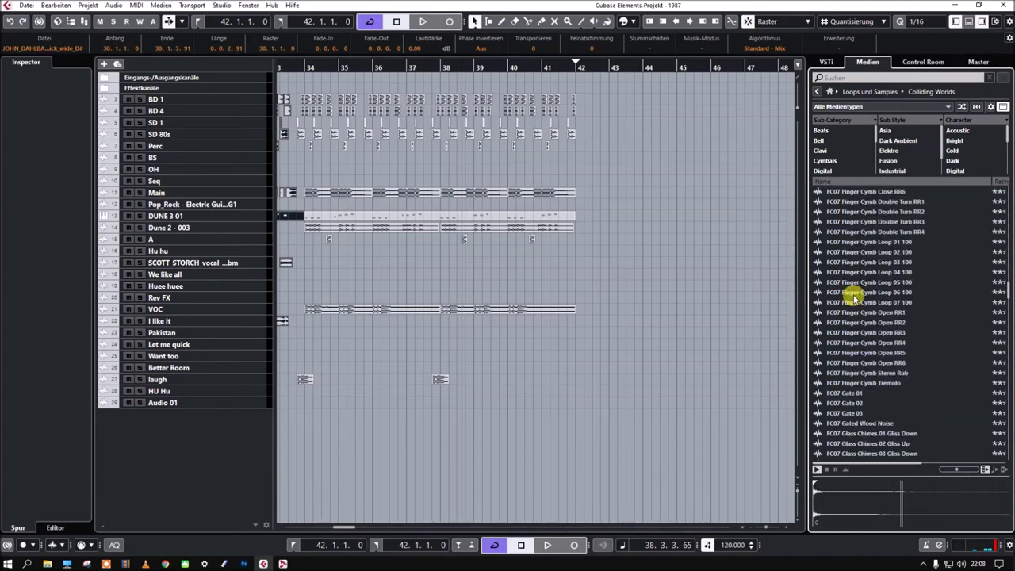
pyautogui.click(859, 223)
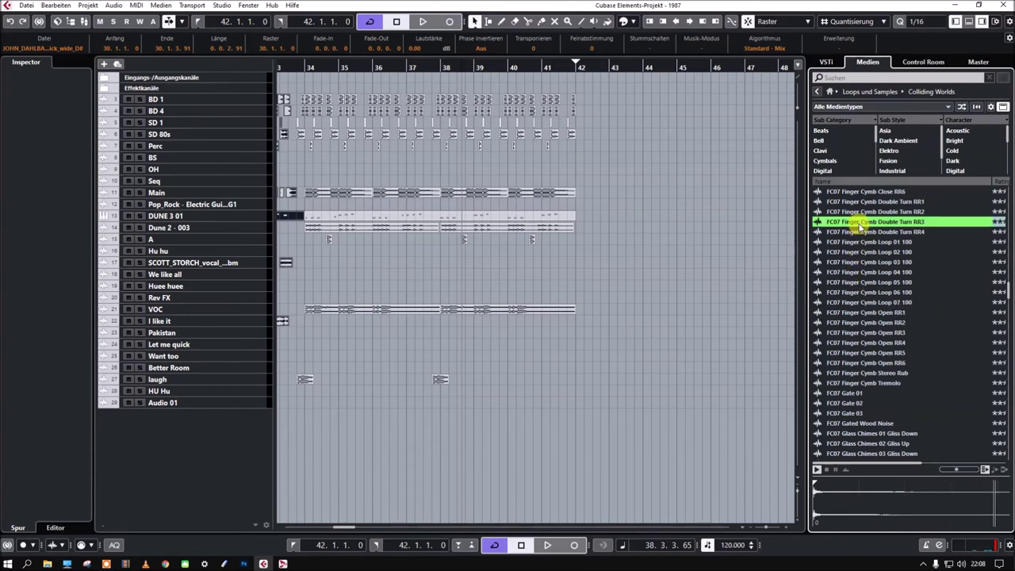
pyautogui.click(863, 273)
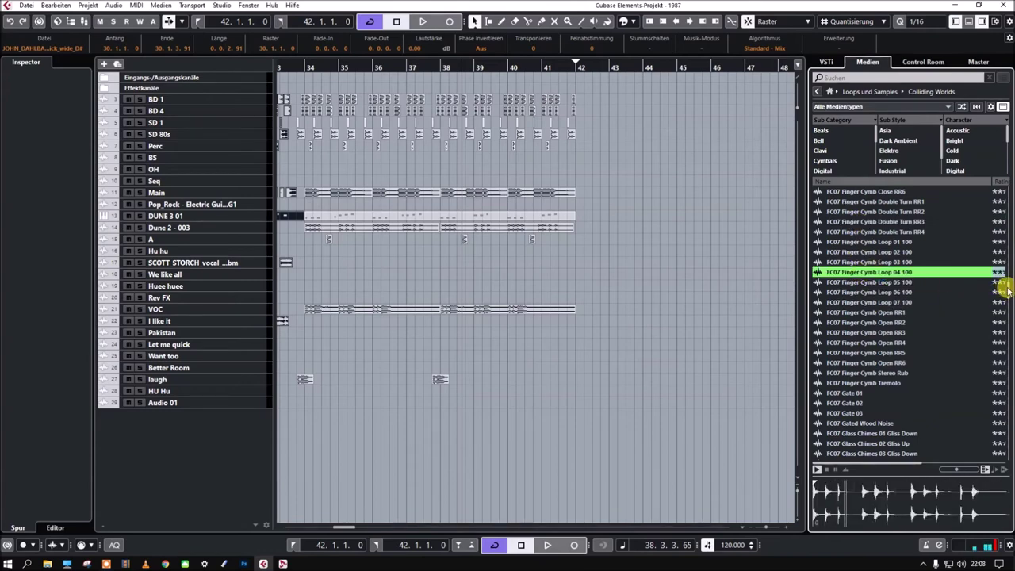
# Audition Knife Sharpener RR4 and the loops Machine Loop 01 110 and Mellowtone Loop 23 90
pyautogui.scroll(-10, 1009, 298)
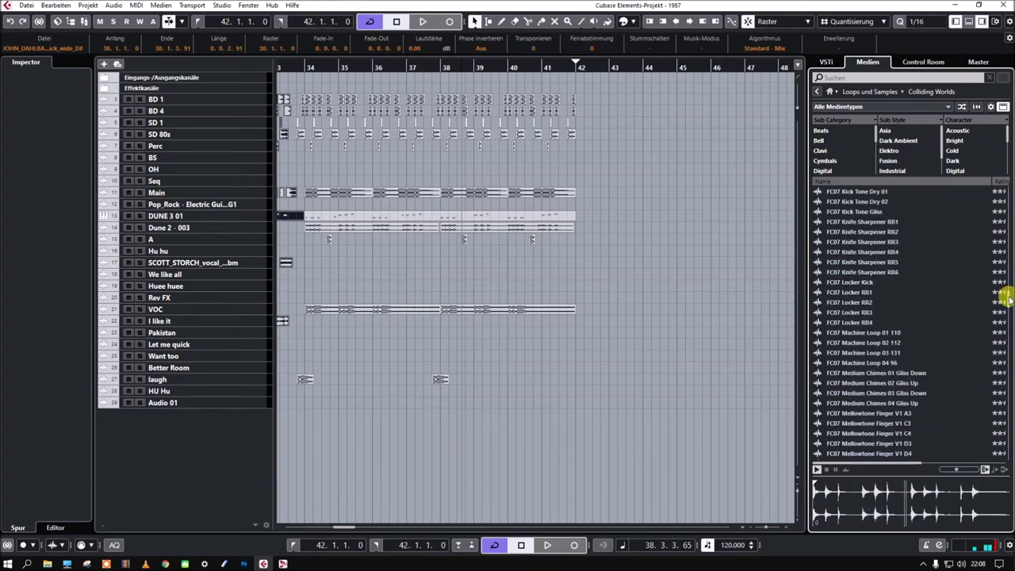
pyautogui.click(854, 252)
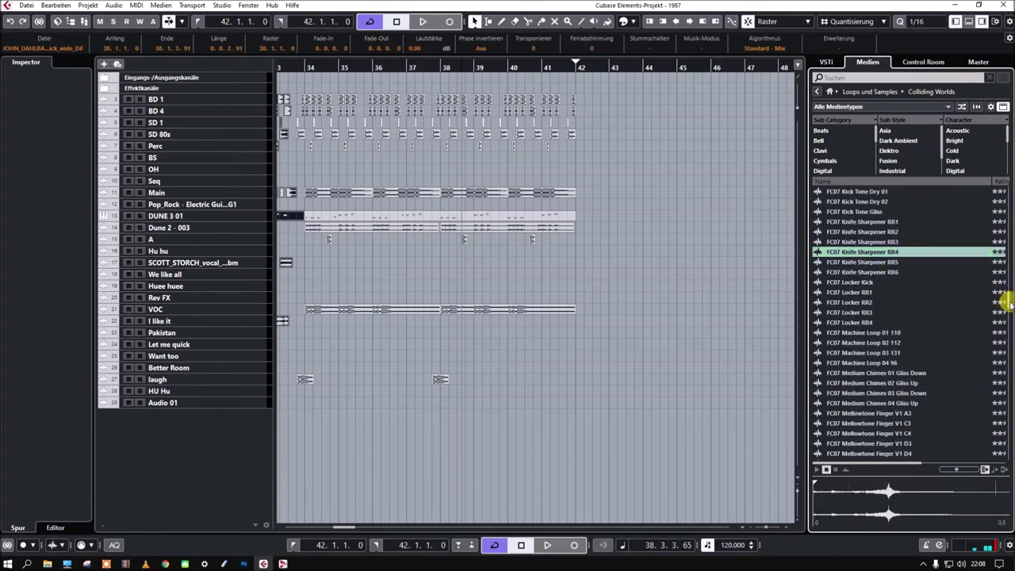
pyautogui.click(879, 333)
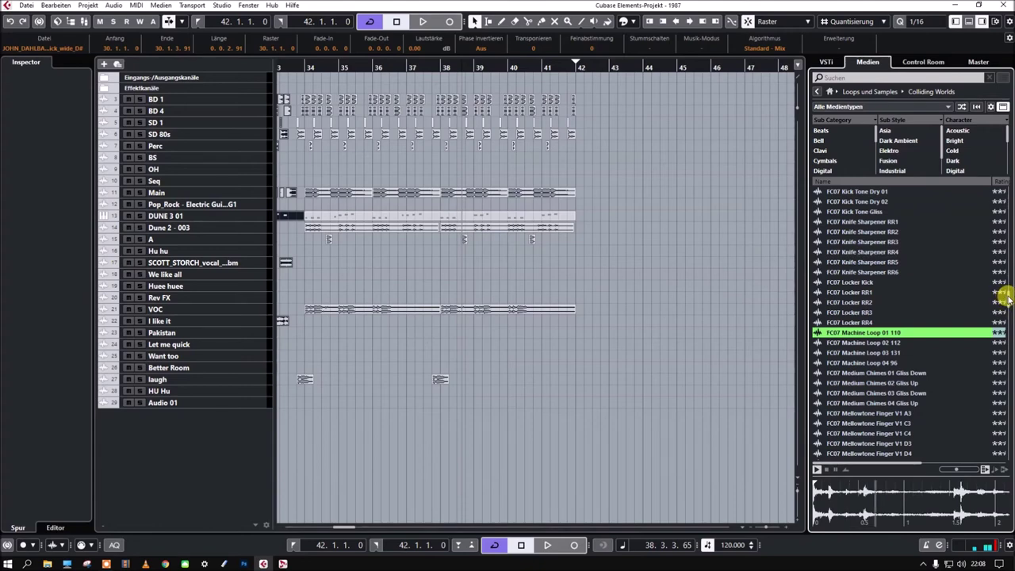
pyautogui.scroll(-12, 1005, 298)
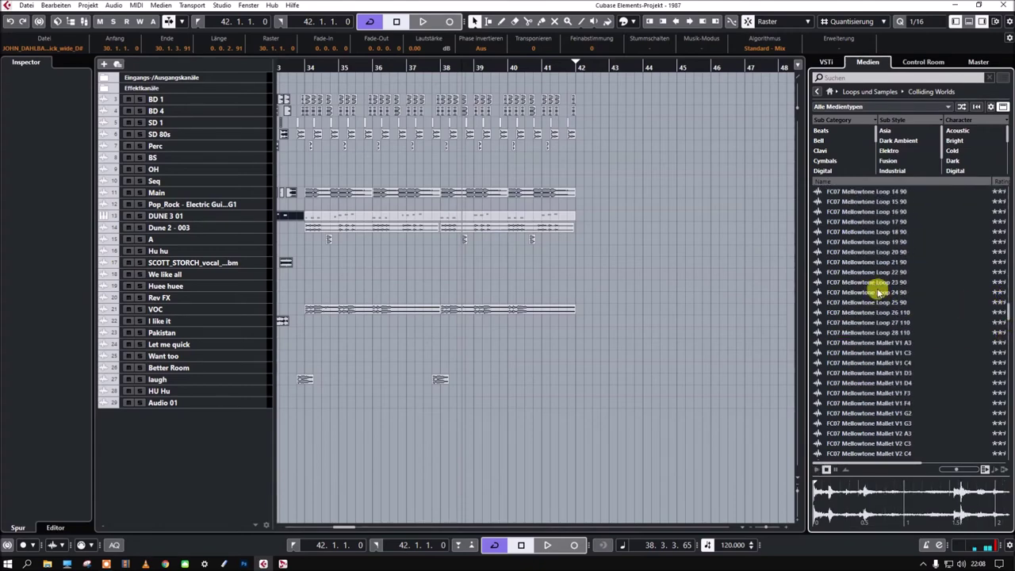
pyautogui.click(868, 282)
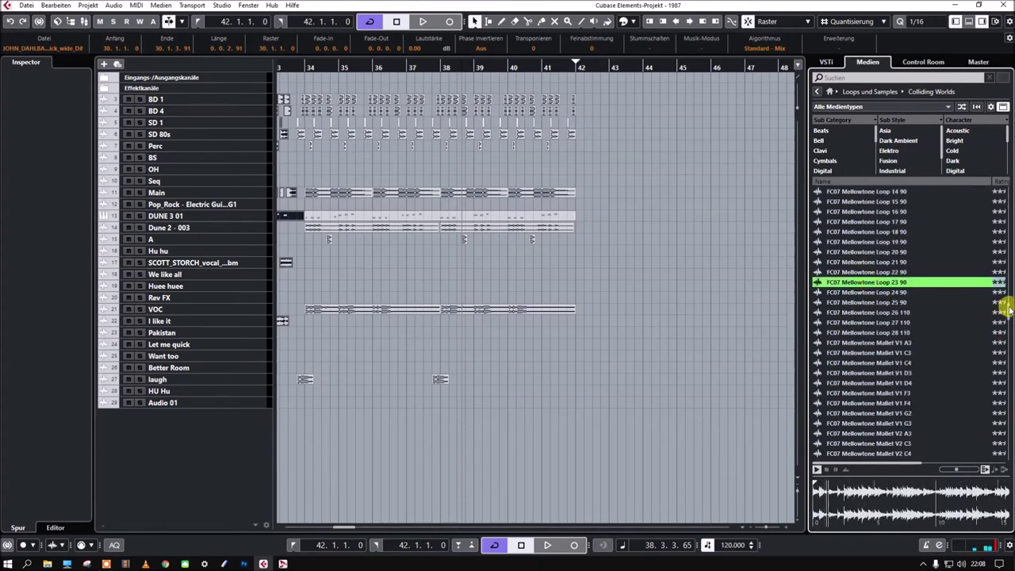
# Preview Metal Cage 05, Ocean Drum Hit C RR5 and Ocean Drum Loop 03 90
pyautogui.scroll(-10, 1009, 313)
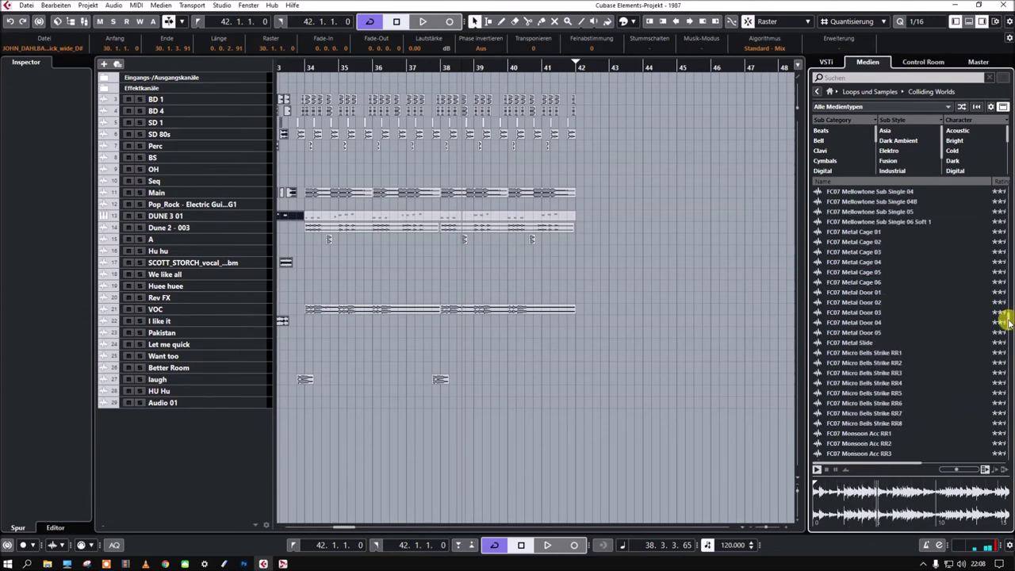
pyautogui.click(847, 272)
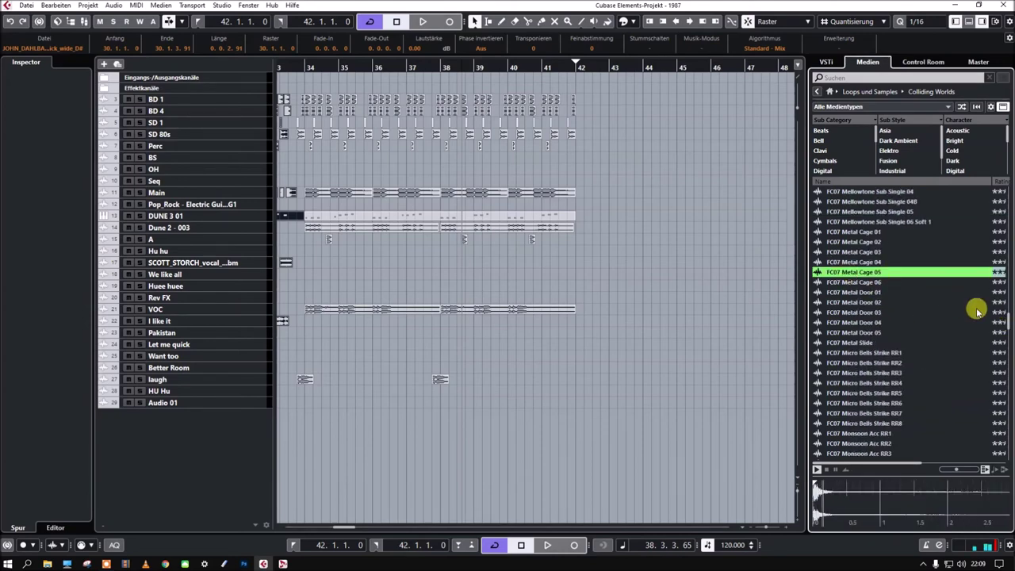
pyautogui.scroll(-5, 1005, 325)
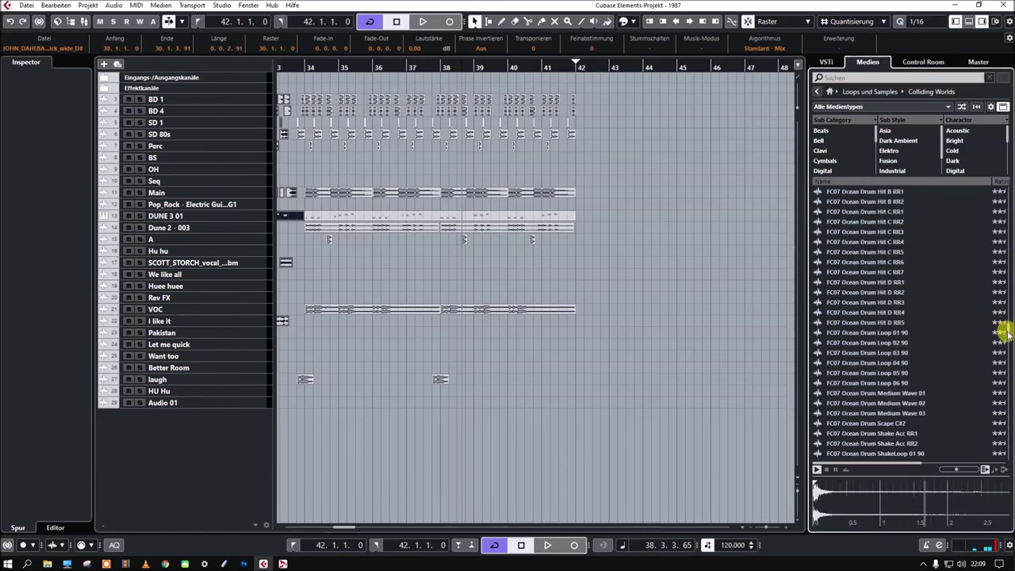
pyautogui.click(856, 253)
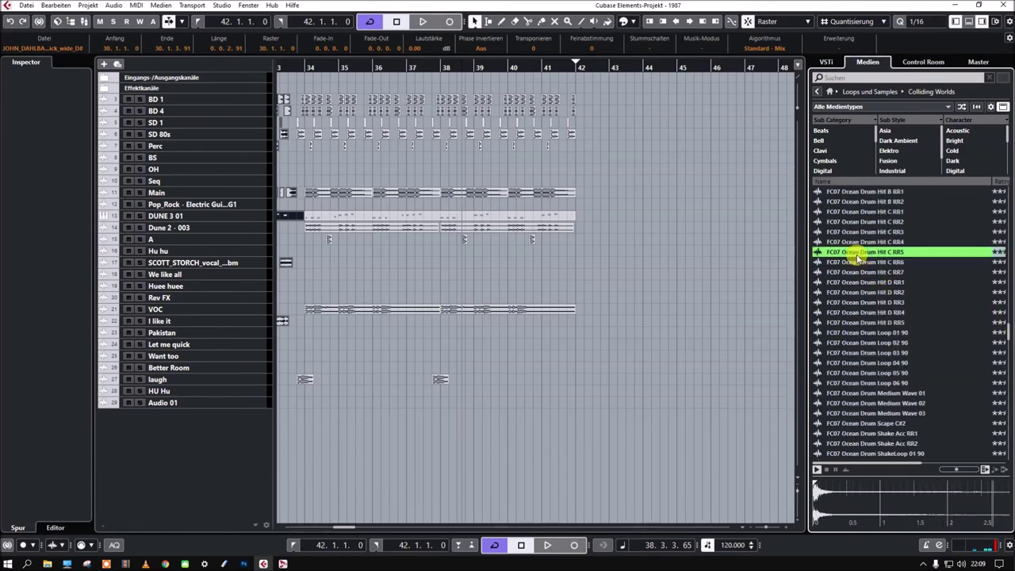
pyautogui.click(871, 354)
pyautogui.scroll(-5, 872, 354)
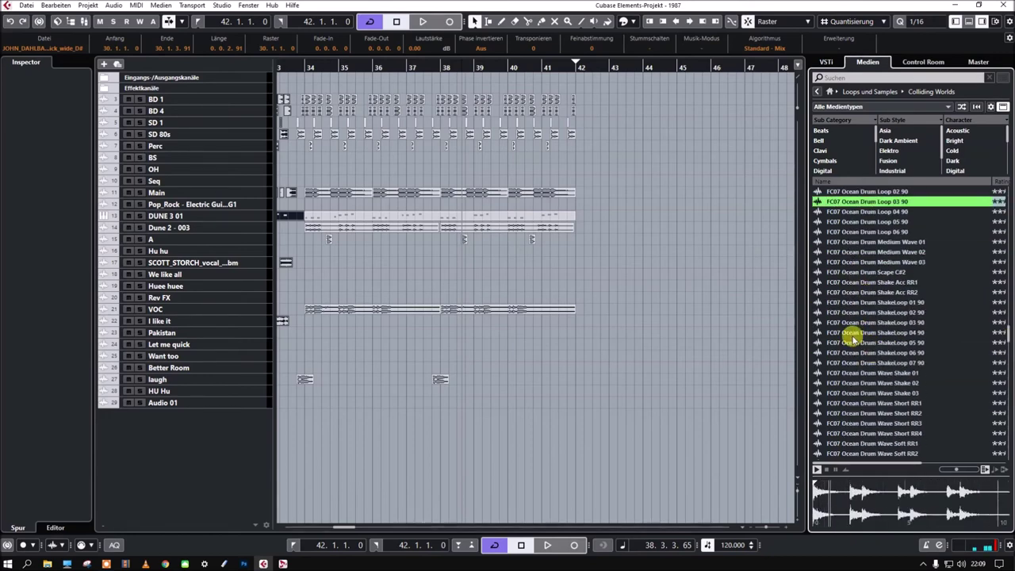
# Audition Ocean Drum Medium Wave 03, Ocean Drum ShakeLoop 05 90 and Ocean Drum Wave Short RR2
pyautogui.click(849, 264)
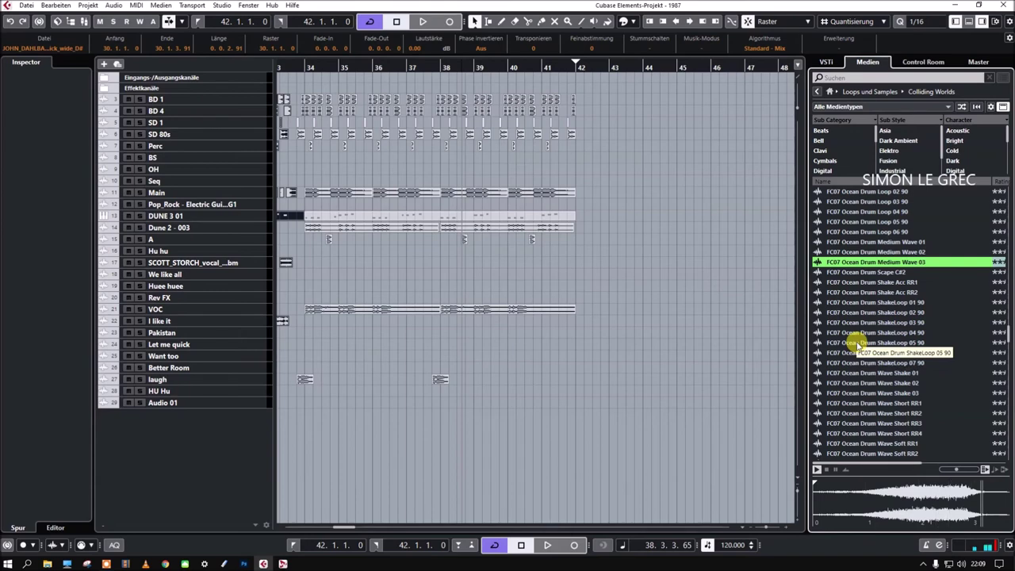
pyautogui.click(858, 343)
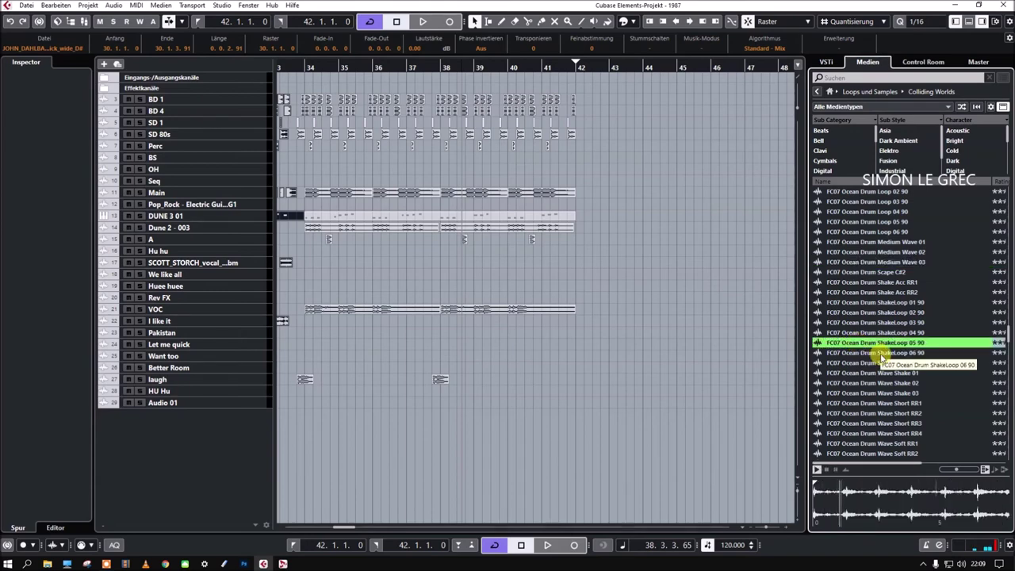
pyautogui.scroll(-3, 880, 359)
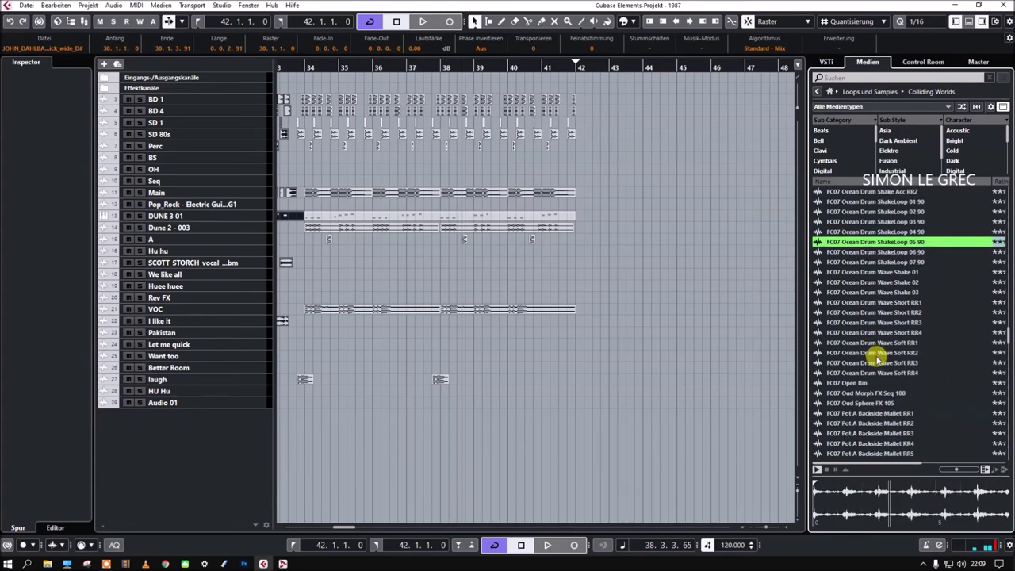
pyautogui.click(847, 314)
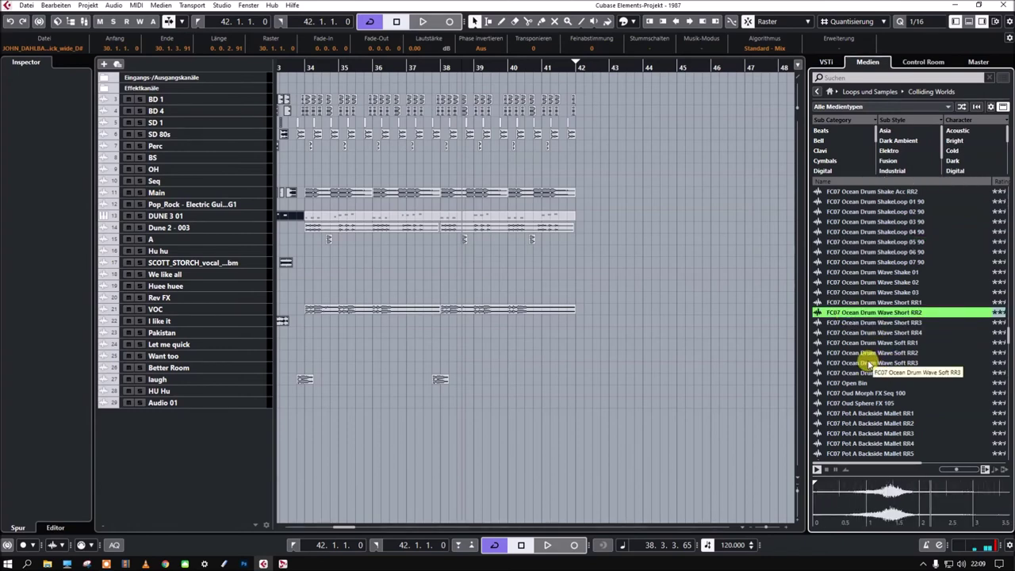
# Preview the pot samples Pot A Backside Mallet V2 and Pot A Spoon Side RR5
pyautogui.scroll(-5, 870, 364)
pyautogui.click(869, 334)
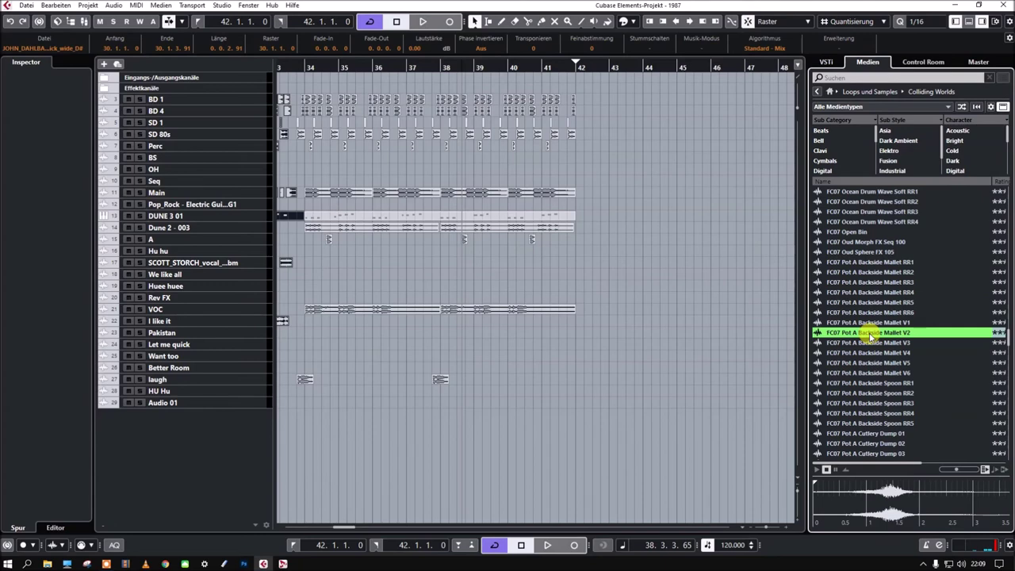
pyautogui.scroll(-10, 870, 336)
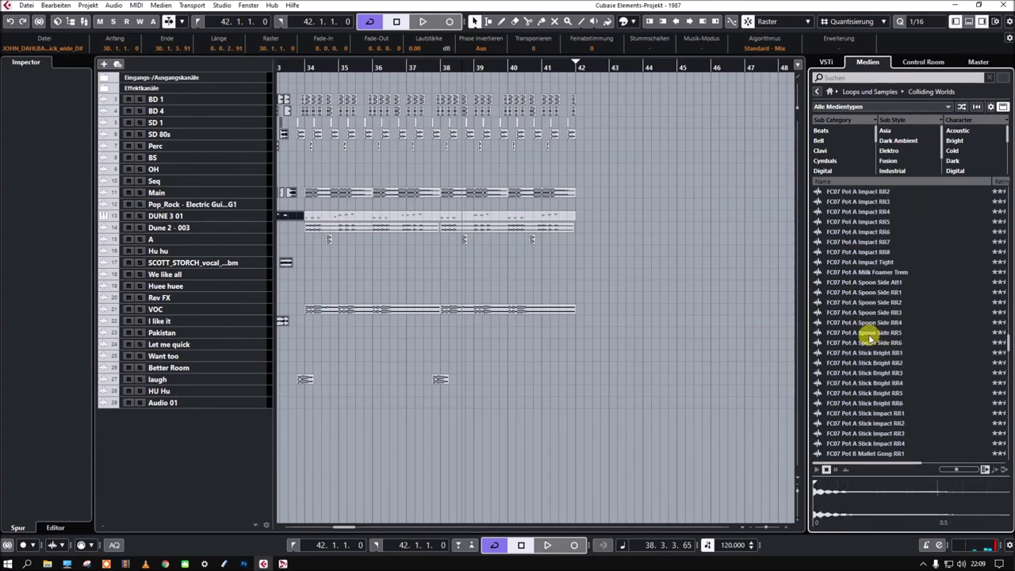
pyautogui.click(870, 334)
# Audition further percussion samples, including Singing Bowl Large3 Bowed RR2 and Tom 4 Mallet RR4
pyautogui.scroll(-10, 870, 337)
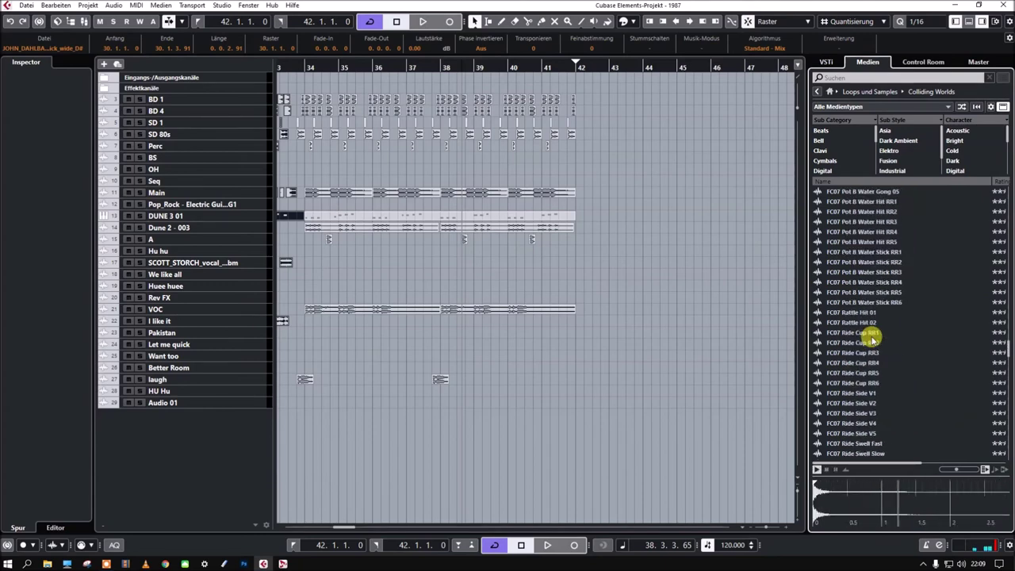
pyautogui.click(852, 323)
pyautogui.scroll(-10, 852, 324)
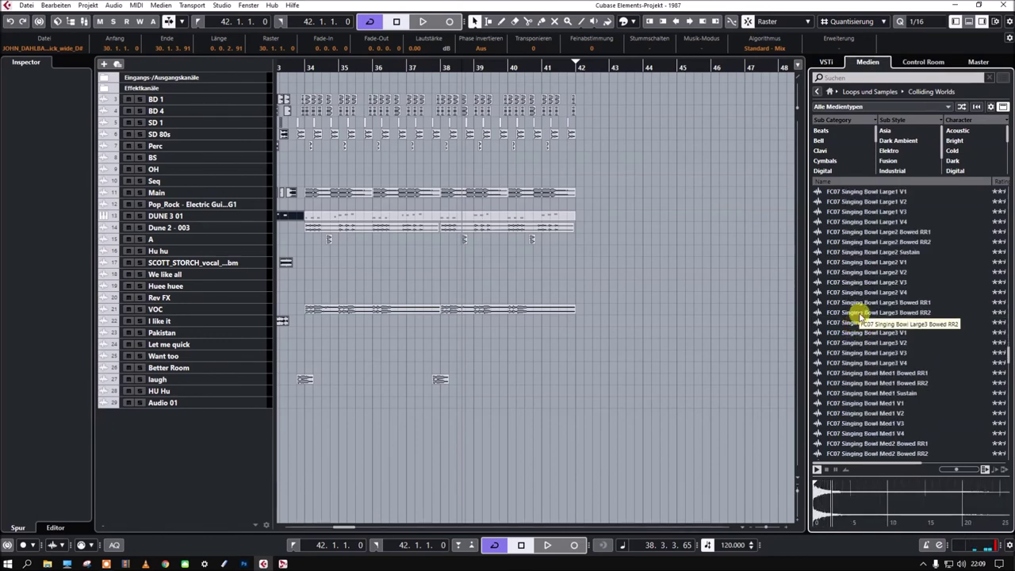
pyautogui.click(853, 314)
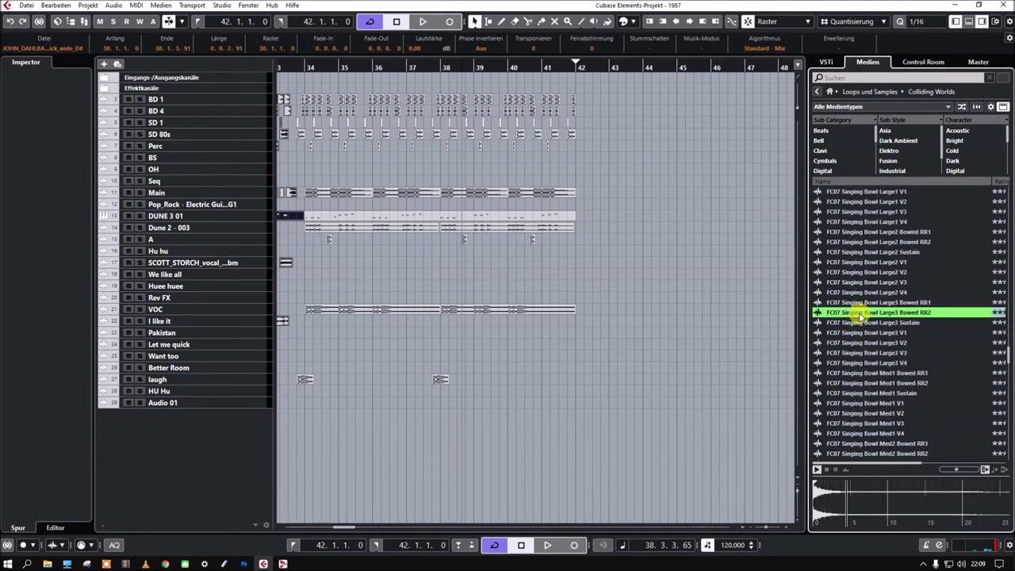
pyautogui.moveTo(1007, 357); pyautogui.dragTo(1005, 401)
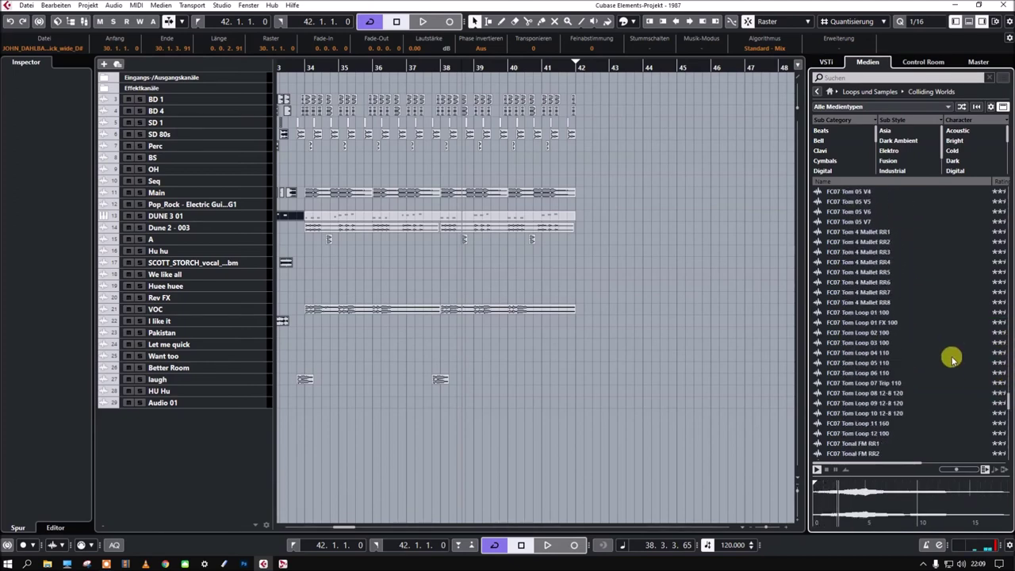
pyautogui.click(850, 263)
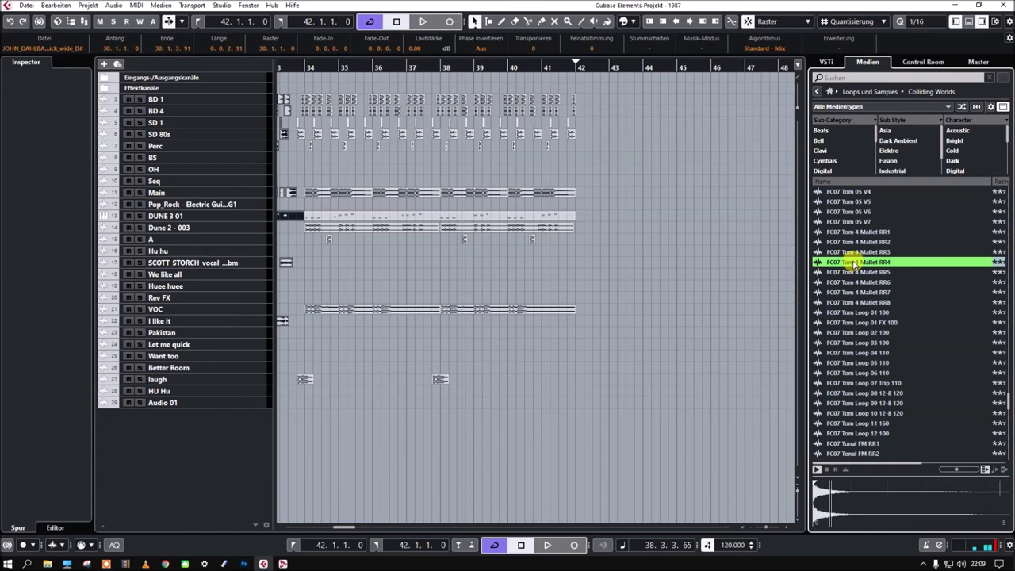
# Preview VC Corpus Bass RR3, VC Corpus Stick RR5 and Verb Door 01
pyautogui.moveTo(1006, 397); pyautogui.dragTo(1005, 412)
pyautogui.click(861, 273)
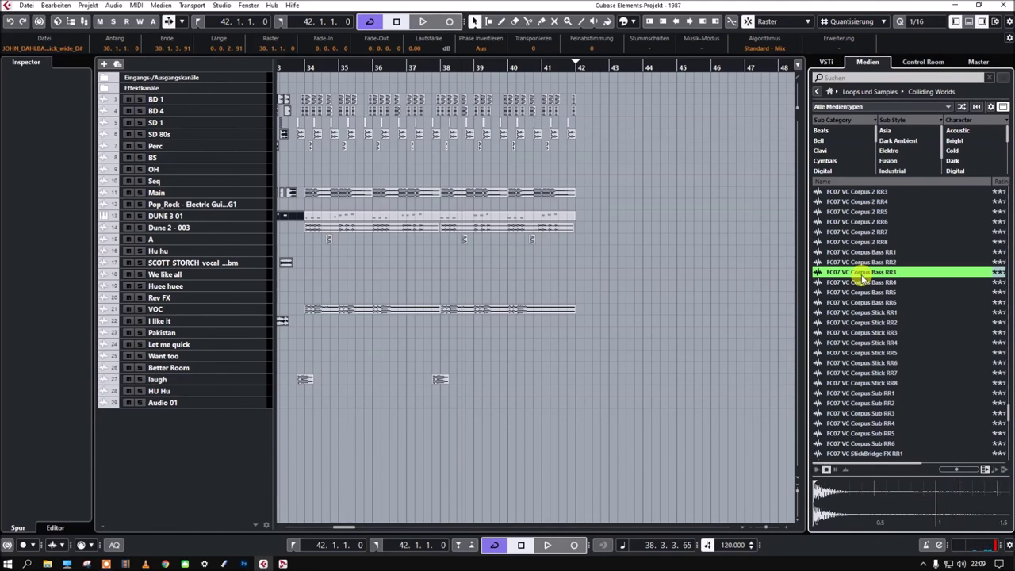
pyautogui.click(866, 352)
pyautogui.scroll(-5, 866, 365)
pyautogui.click(867, 382)
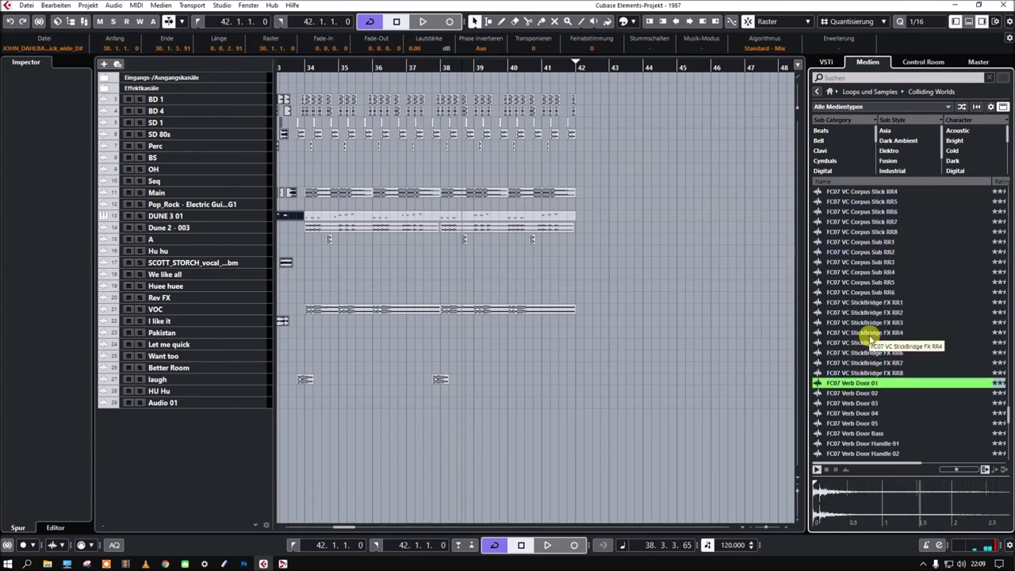
# Audition Warped Cymbal RR1, Water Pan Granular Sweep 02 and Water Pan Loop 20 FX 100
pyautogui.scroll(-5, 866, 329)
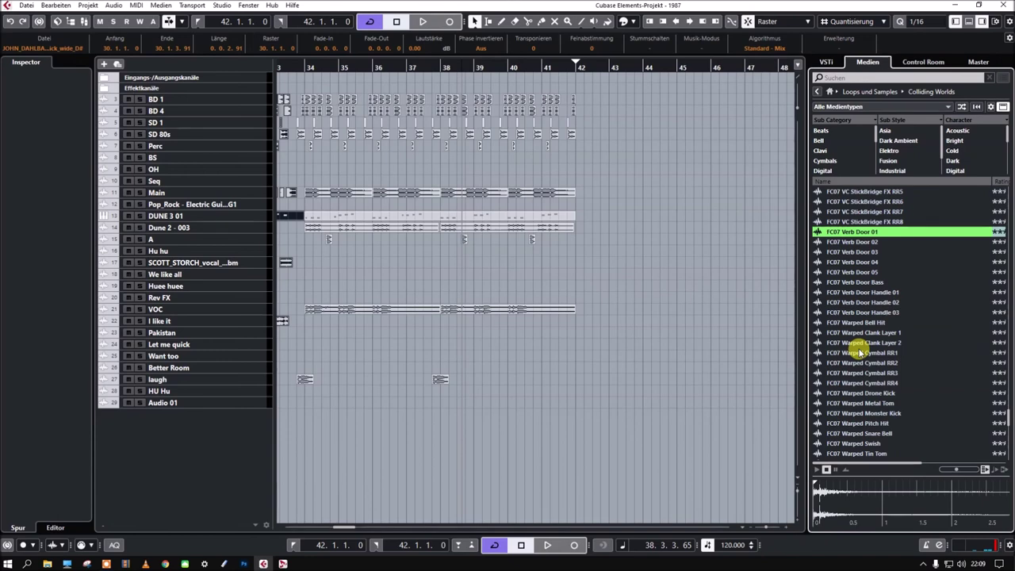
pyautogui.click(862, 351)
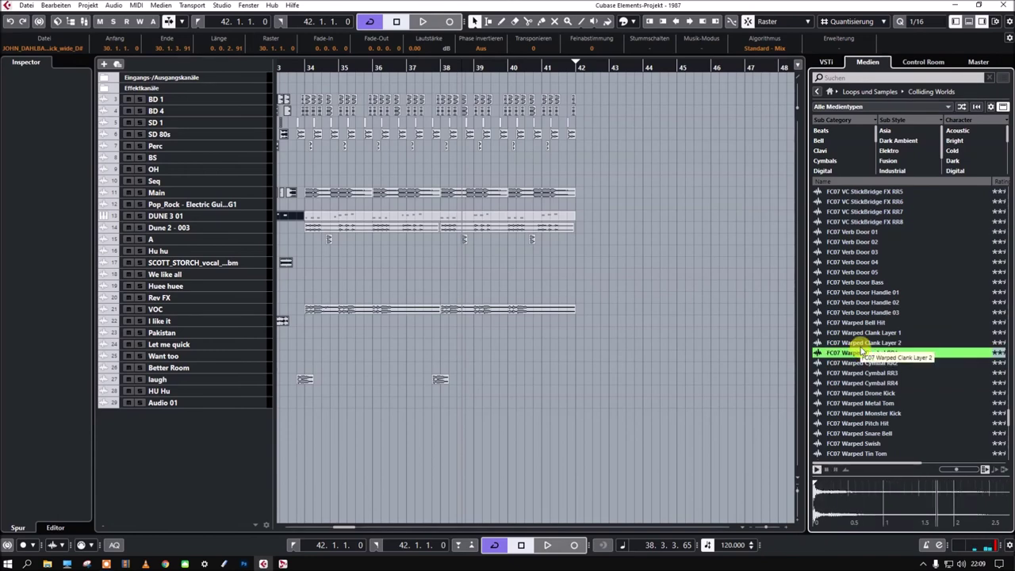
pyautogui.scroll(-7, 862, 351)
pyautogui.click(864, 353)
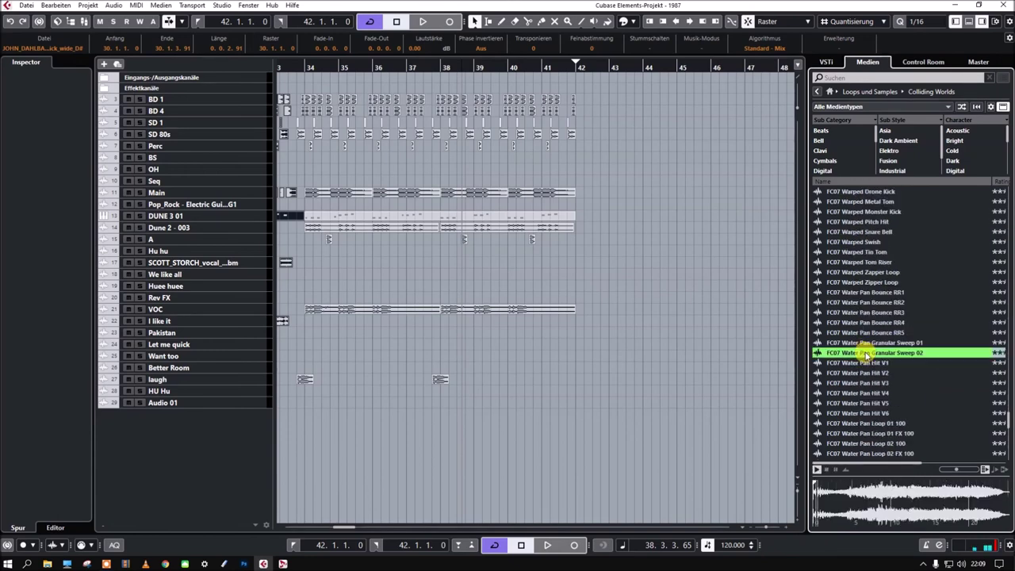
pyautogui.scroll(-5, 860, 355)
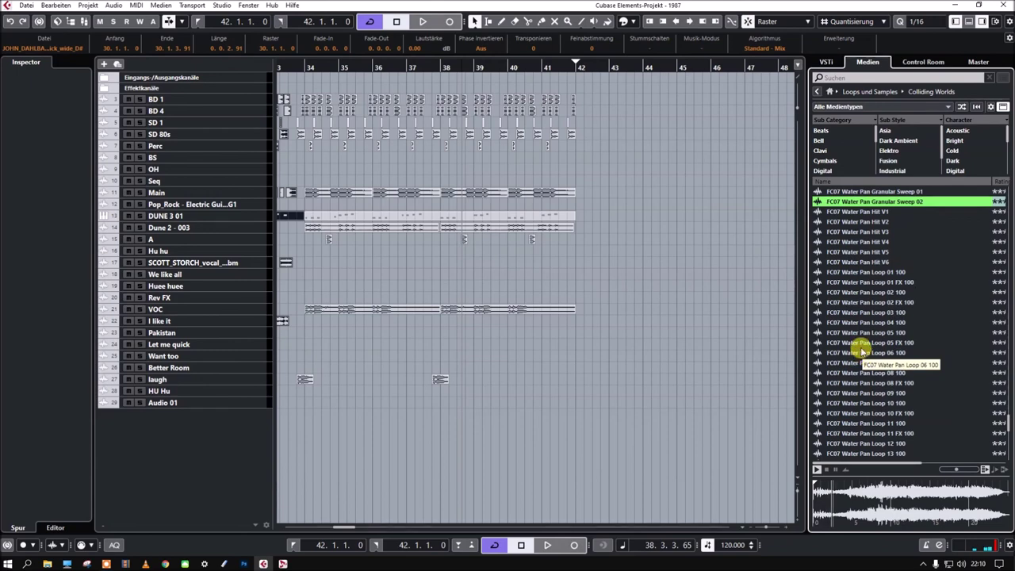
pyautogui.scroll(-7, 861, 351)
pyautogui.click(866, 362)
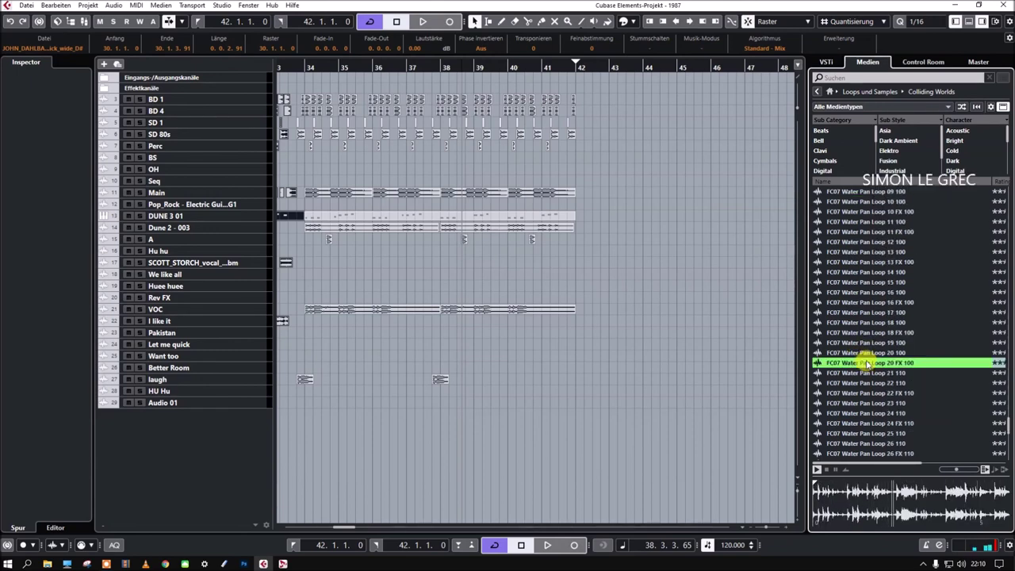
# Preview Waterfall Loop 03 100, Windgong Rub Medium 01 and another windgong sample further down the list
pyautogui.scroll(-9, 866, 363)
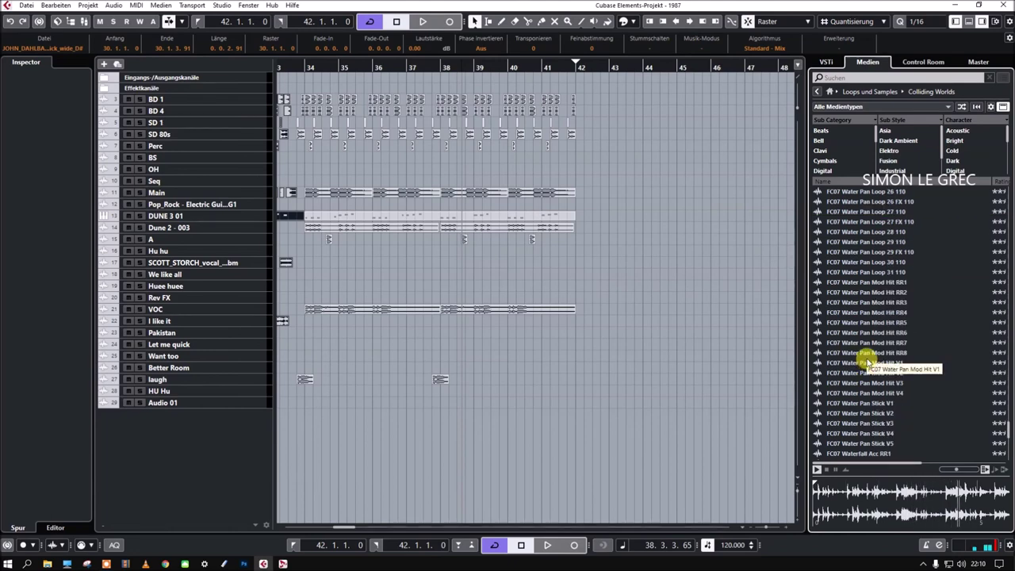
pyautogui.scroll(-7, 864, 358)
pyautogui.click(860, 333)
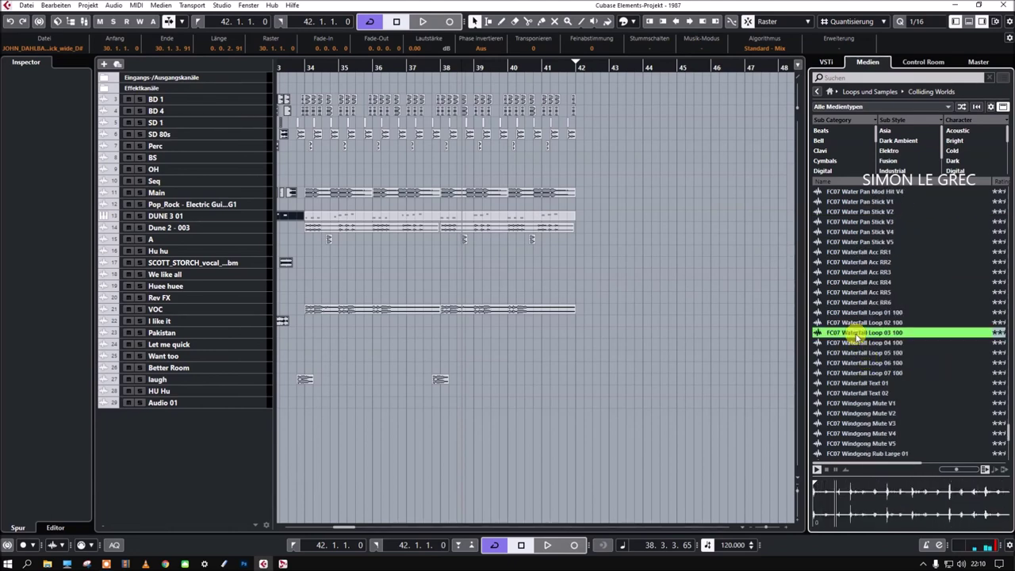
pyautogui.scroll(-5, 863, 336)
pyautogui.click(868, 337)
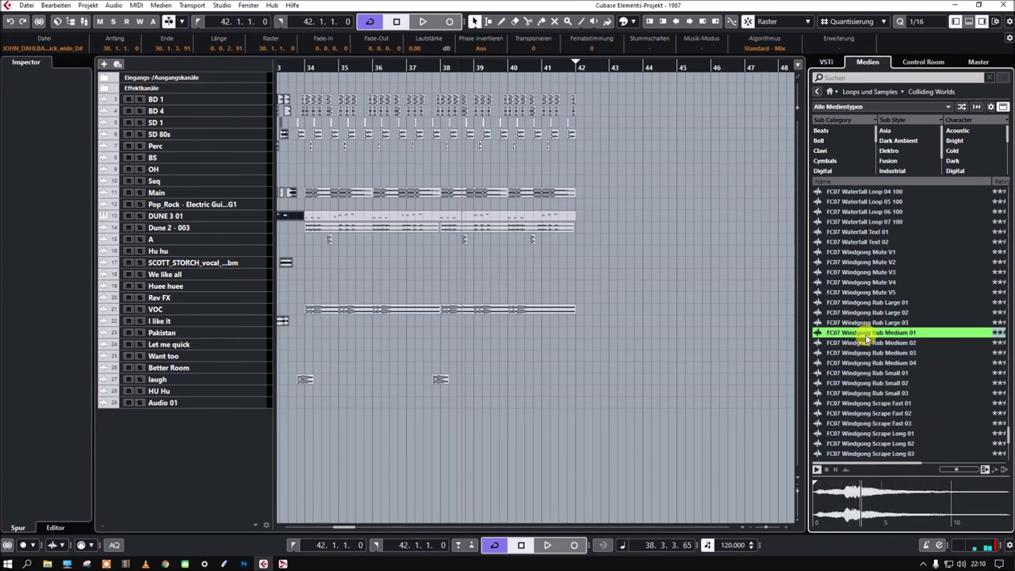
pyautogui.scroll(-5, 867, 337)
pyautogui.click(865, 336)
# Audition woodblock samples, including D#4 V3, D#4 V8, F#4 V2, Five Loop D 110 and G#4 V1
pyautogui.scroll(-10, 865, 336)
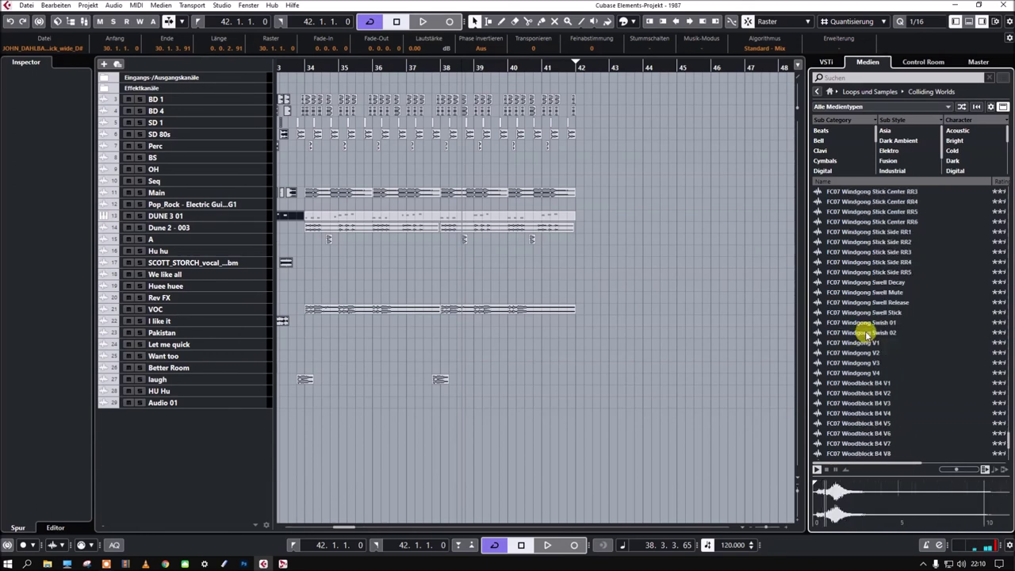
pyautogui.click(858, 337)
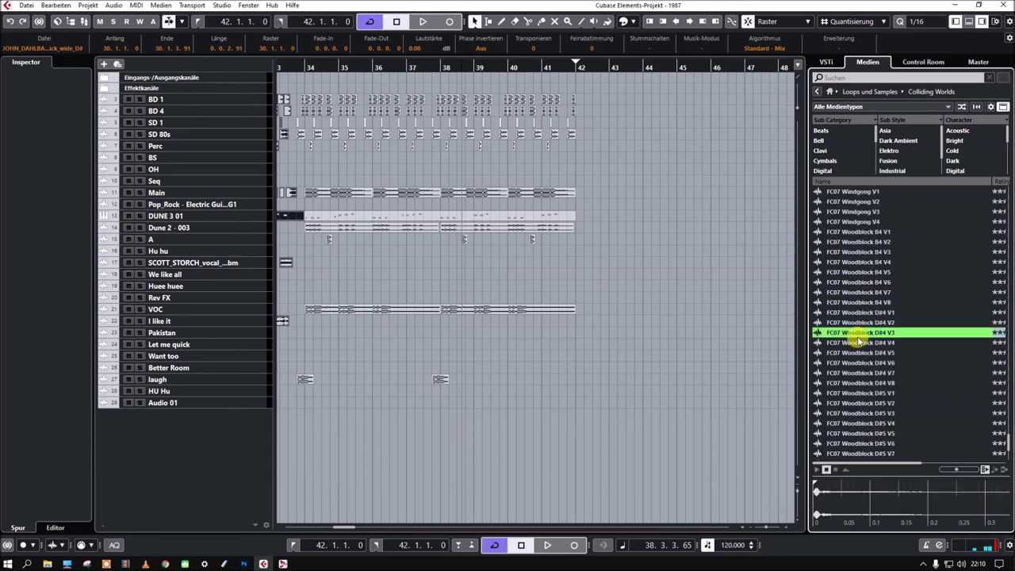
pyautogui.click(862, 383)
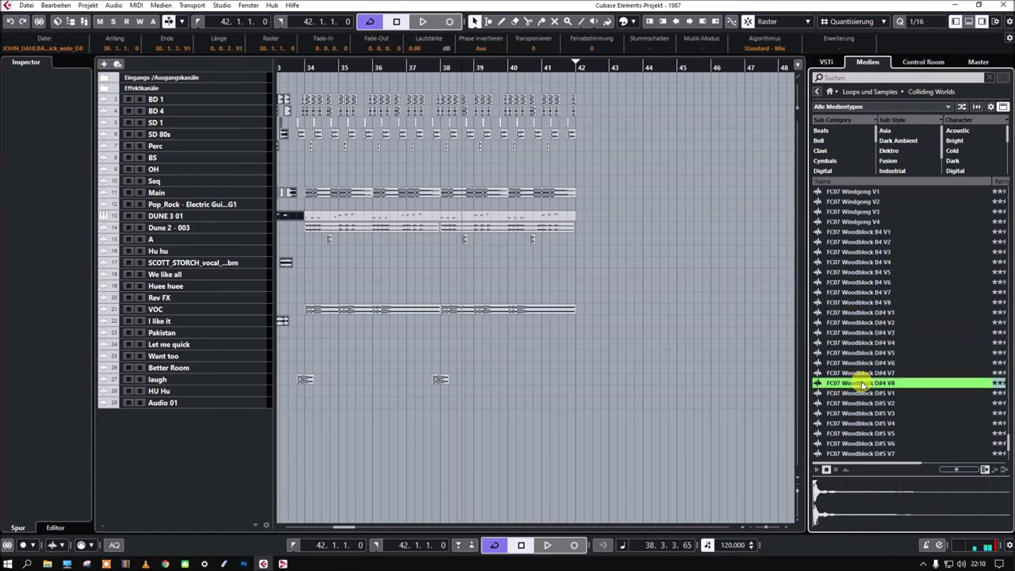
pyautogui.scroll(-5, 862, 385)
pyautogui.click(854, 333)
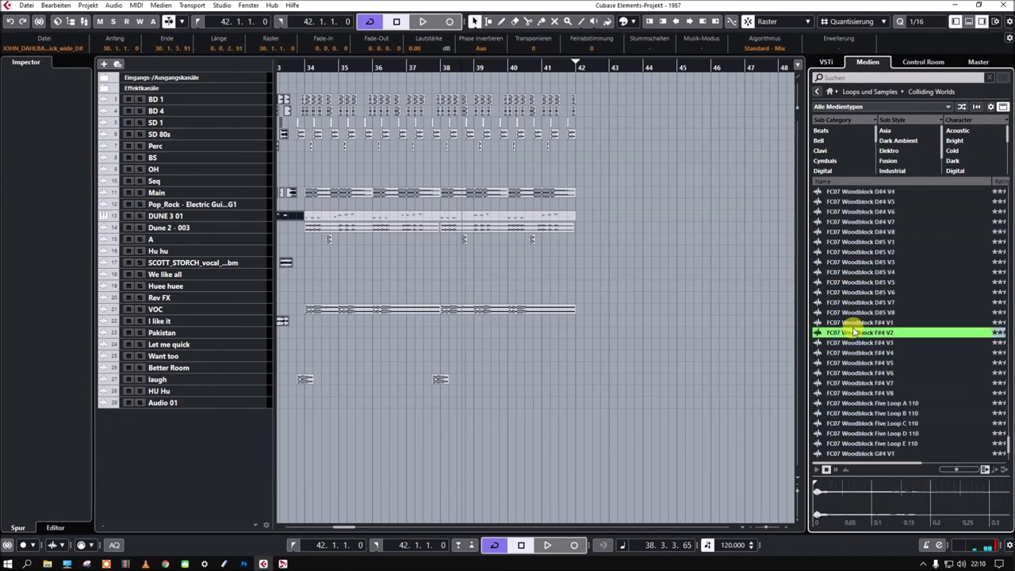
pyautogui.click(862, 394)
pyautogui.click(868, 434)
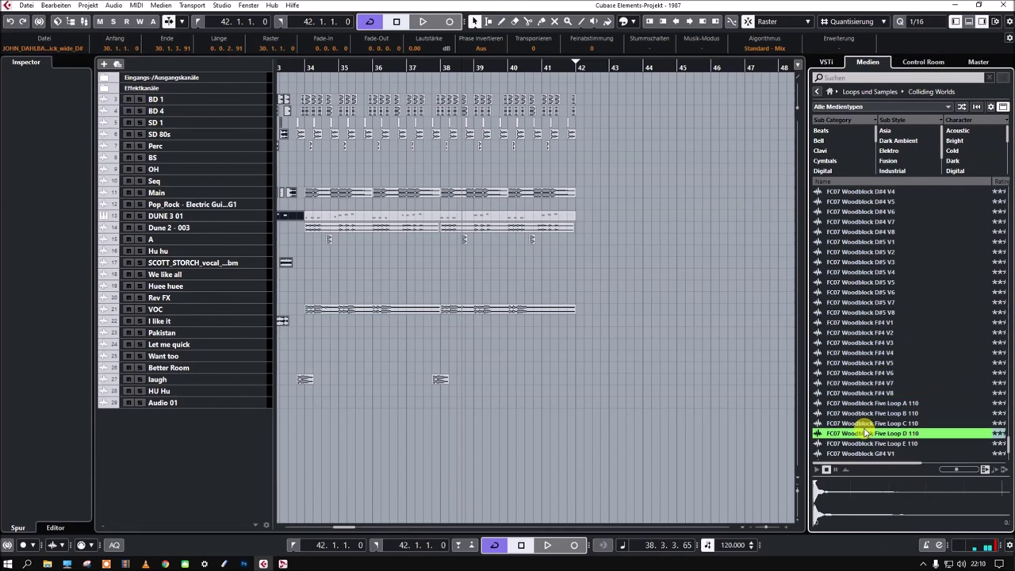
pyautogui.click(855, 453)
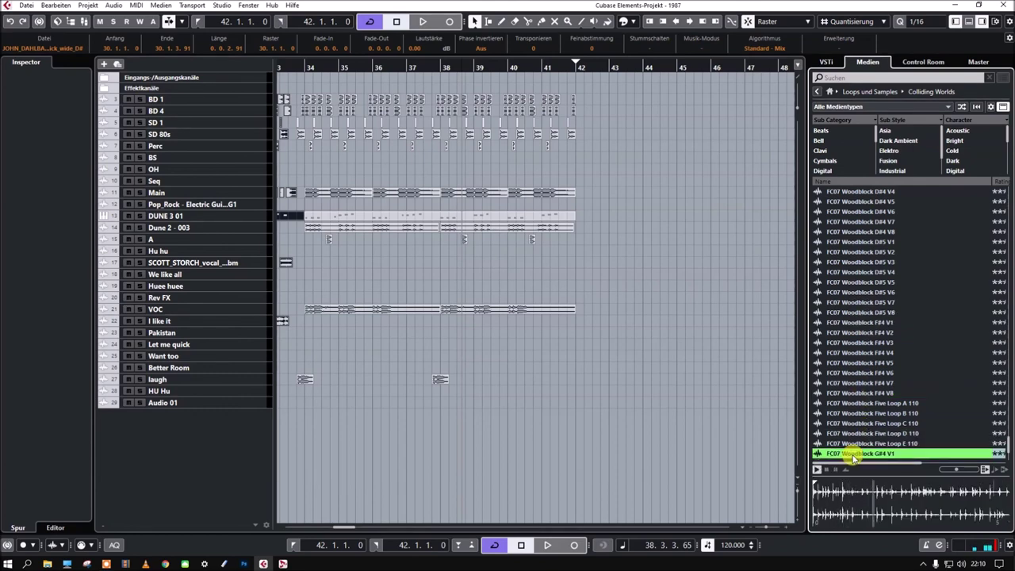